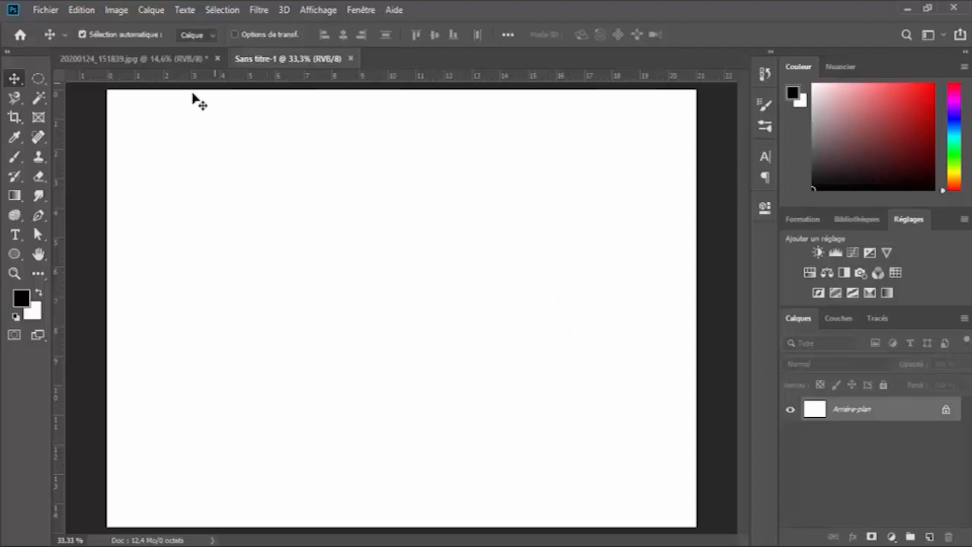
Open the portrait photo 20200124_151839.jpg and duplicate its background layer.
{"action": "left_click", "coordinate": [163, 58]}
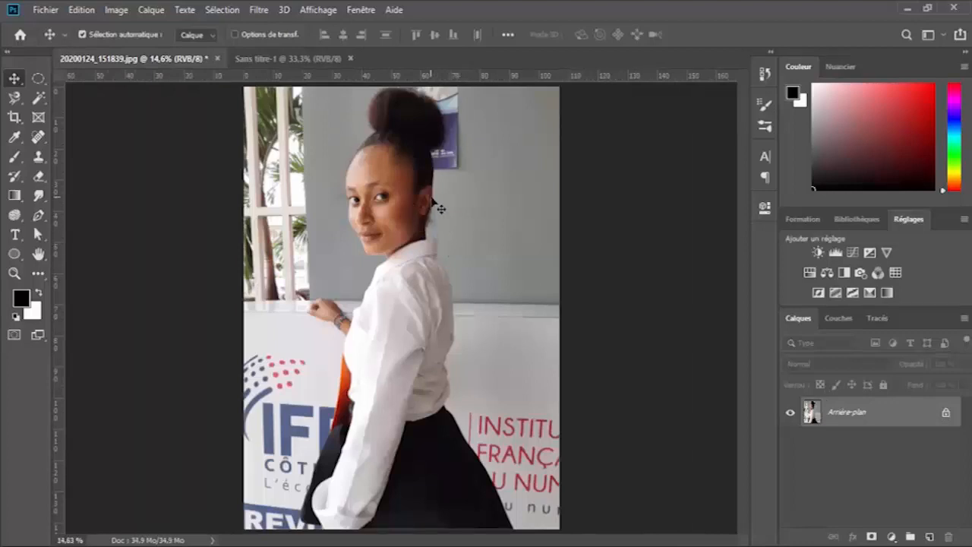
{"action": "key", "text": "ctrl+plus"}
{"action": "key", "text": "ctrl+plus"}
{"action": "key", "text": "ctrl+plus"}
{"action": "key", "text": "ctrl+plus"}
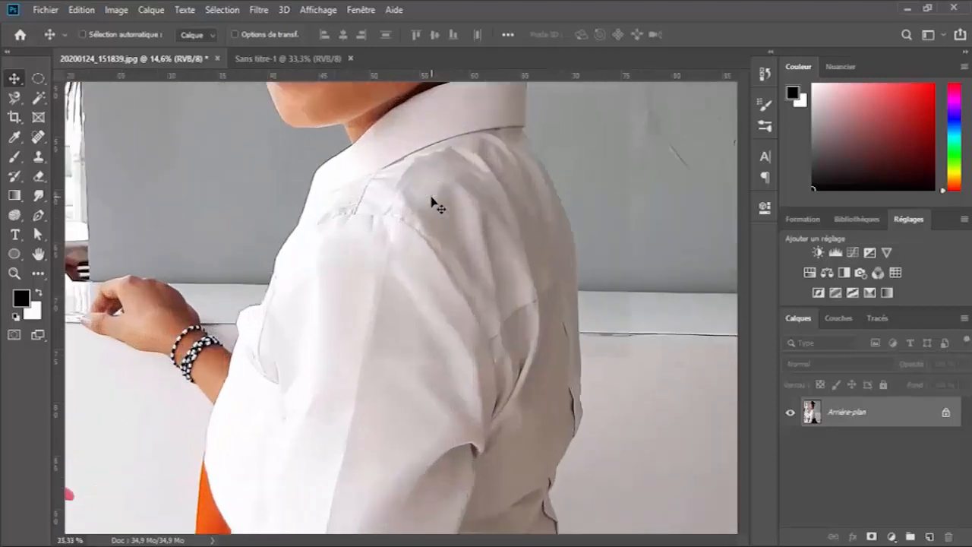
{"action": "left_click_drag", "start_coordinate": [442, 196], "coordinate": [450, 457]}
{"action": "left_click_drag", "start_coordinate": [426, 273], "coordinate": [474, 363]}
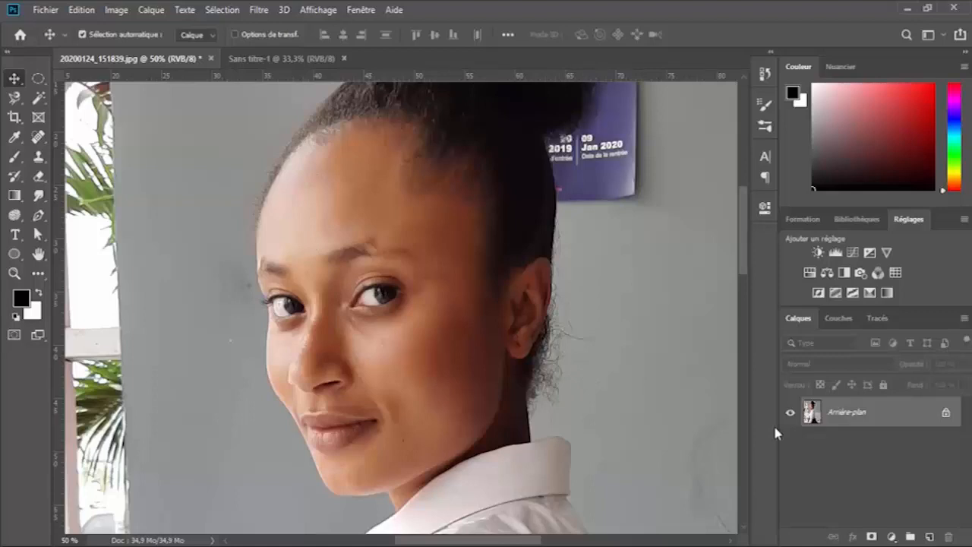
{"action": "key", "text": "ctrl+j"}
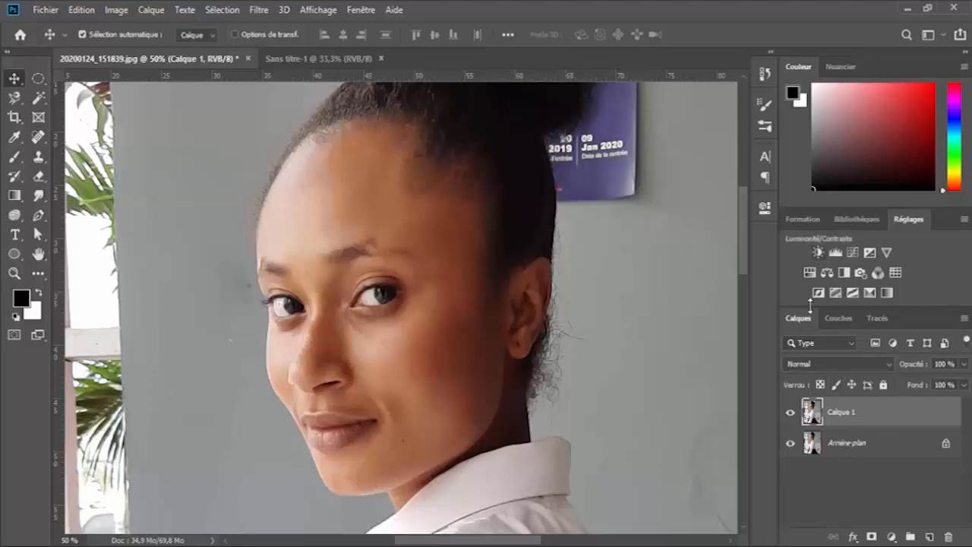
Add a Brightness/Contrast adjustment layer above the duplicated photo layer with the contrast set to 30.
{"action": "left_click", "coordinate": [817, 252]}
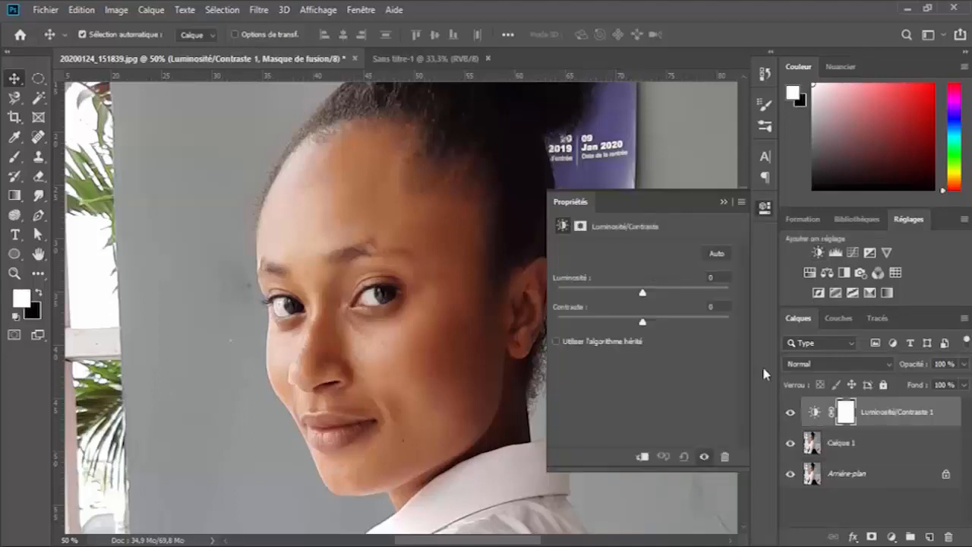
{"action": "left_click_drag", "start_coordinate": [643, 322], "coordinate": [670, 329]}
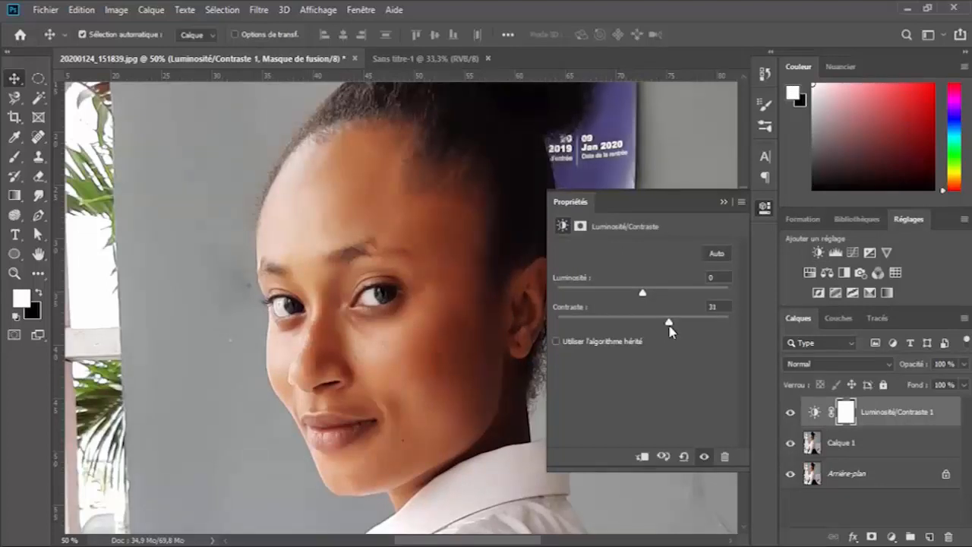
{"action": "left_click", "coordinate": [696, 305]}
{"action": "type", "text": "30"}
{"action": "key", "text": "Return"}
{"action": "left_click", "coordinate": [725, 202]}
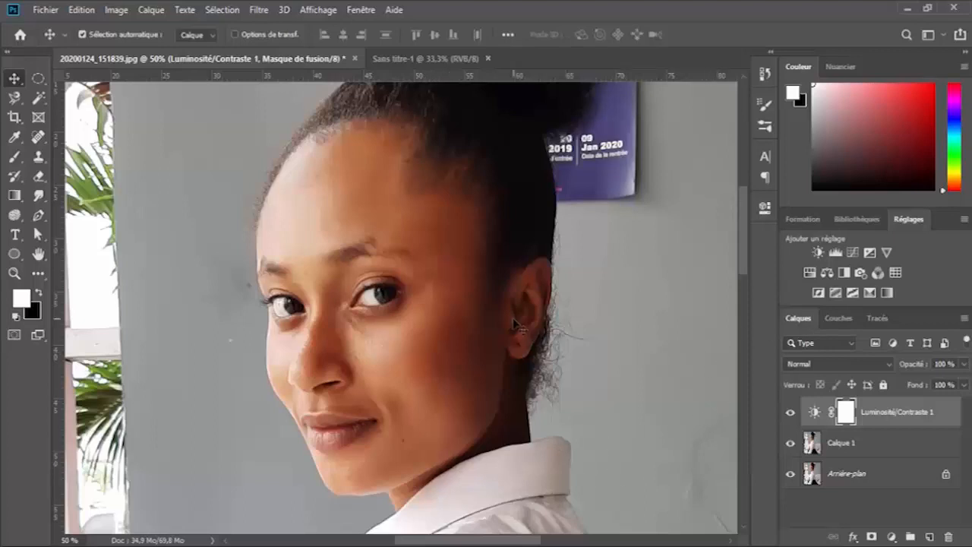
Apply the Smart Sharpen filter to the duplicated photo layer Calque 1 with a radius of 5 px.
{"action": "key", "text": "ctrl+minus"}
{"action": "key", "text": "ctrl+minus"}
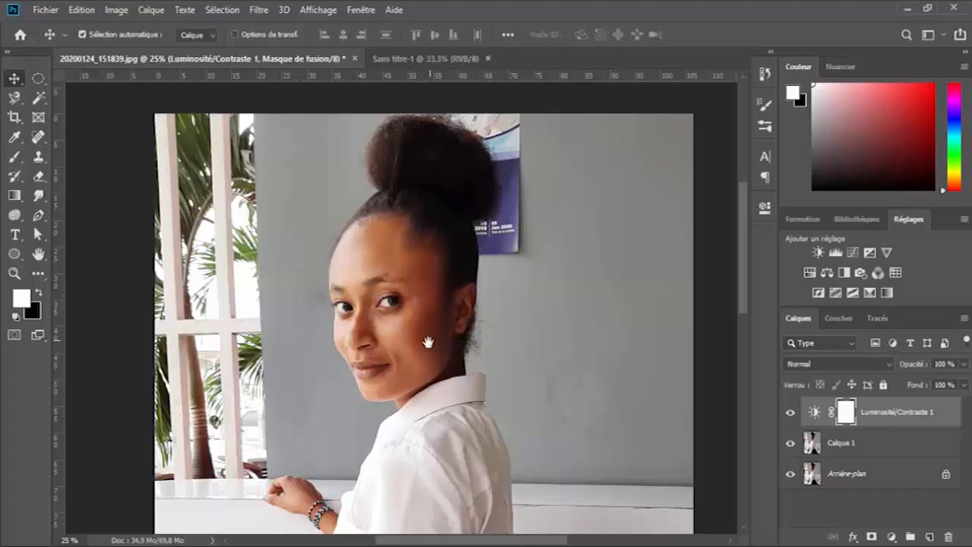
{"action": "left_click_drag", "start_coordinate": [427, 341], "coordinate": [418, 323]}
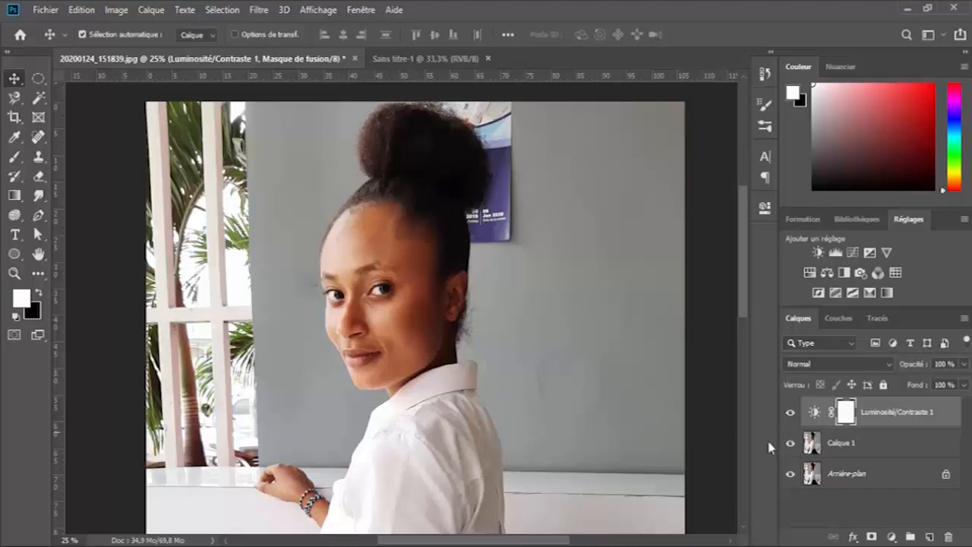
{"action": "left_click", "coordinate": [847, 447]}
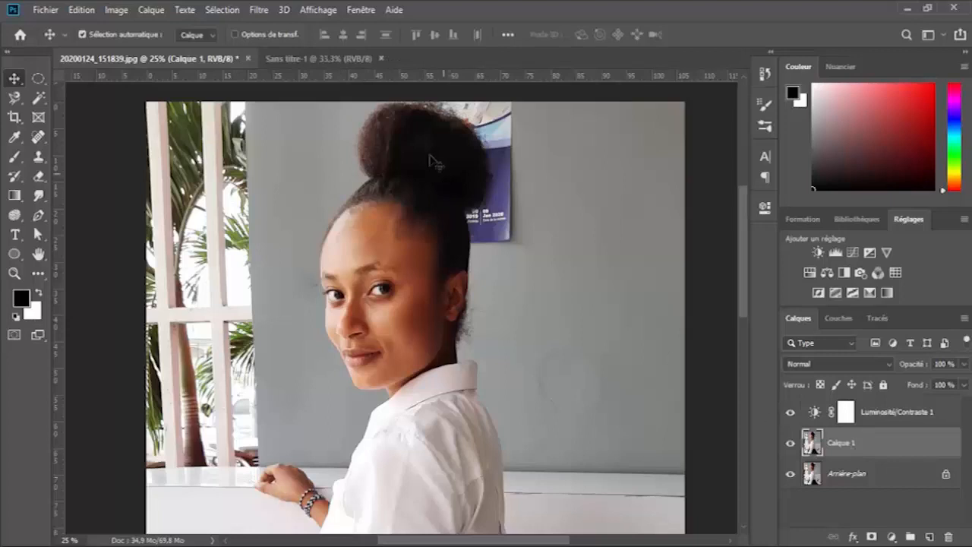
{"action": "left_click", "coordinate": [260, 11]}
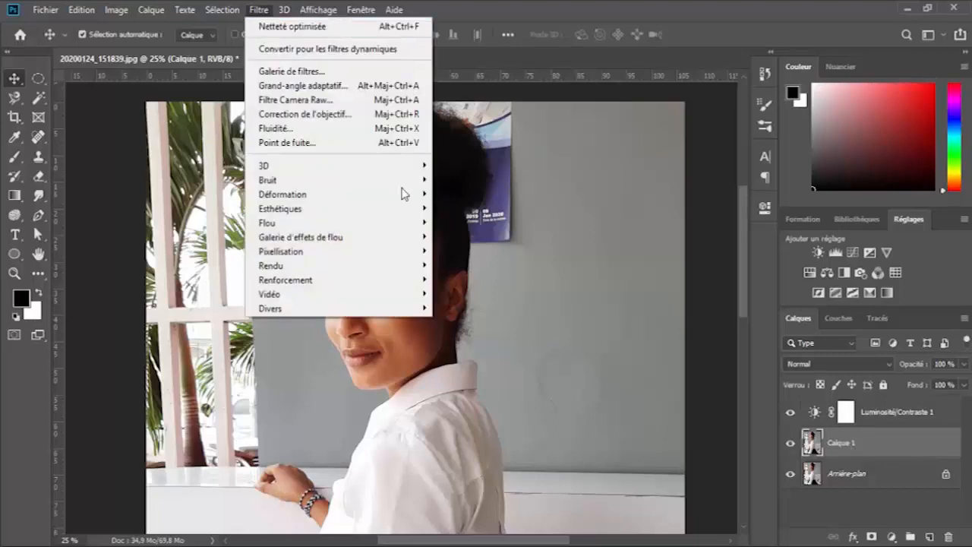
{"action": "mouse_move", "coordinate": [420, 285]}
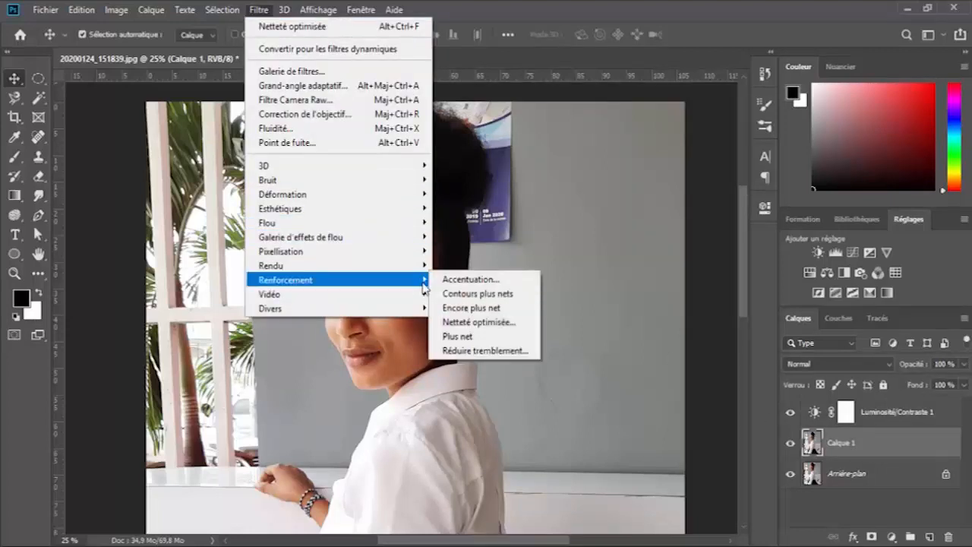
{"action": "left_click", "coordinate": [474, 324]}
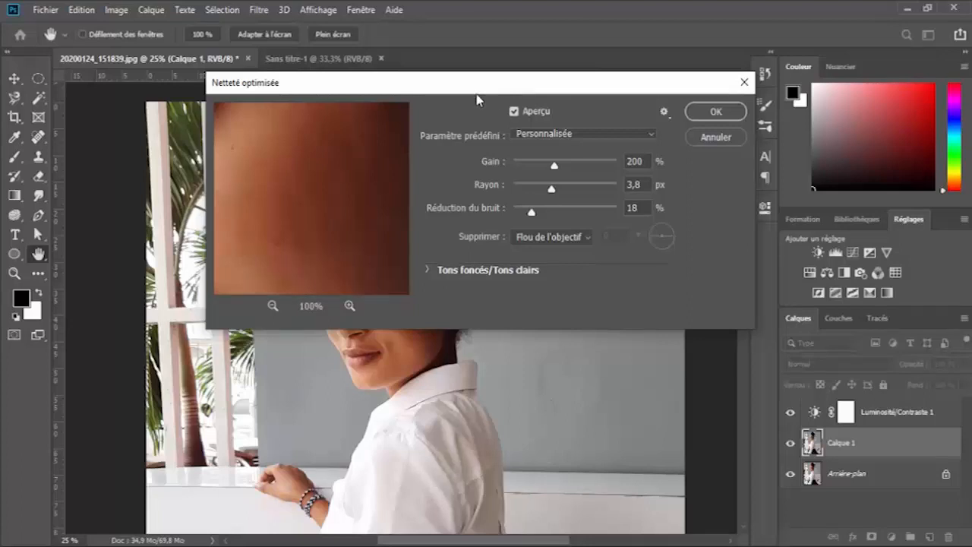
{"action": "left_click", "coordinate": [271, 306]}
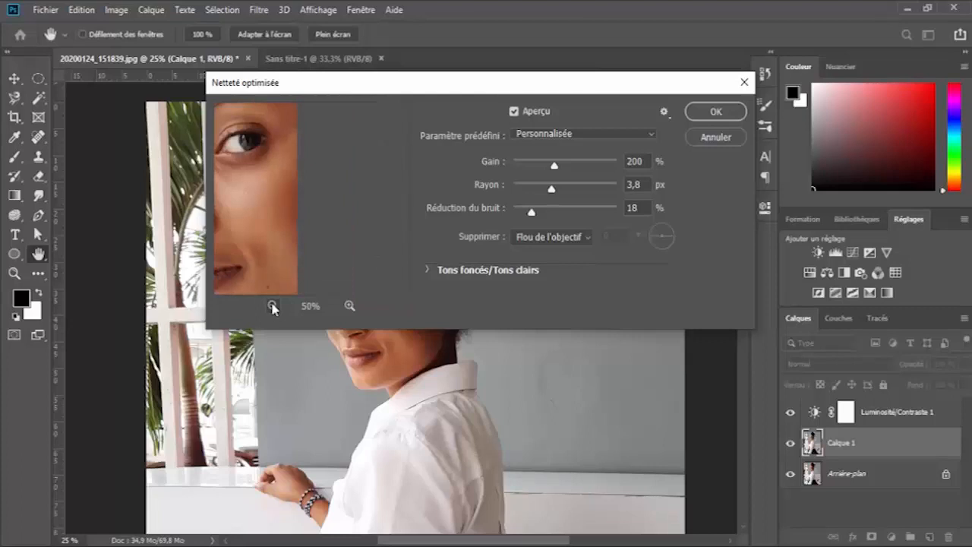
{"action": "left_click", "coordinate": [272, 306]}
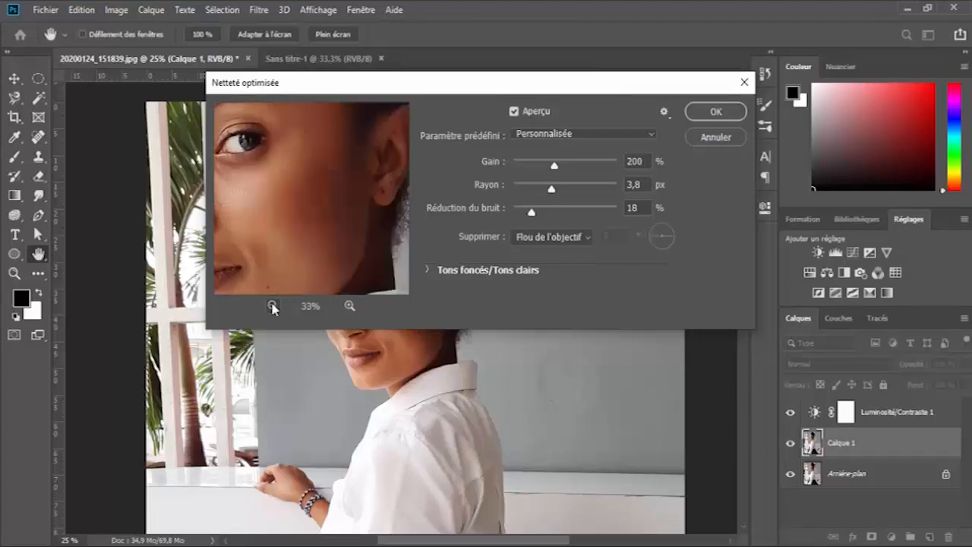
{"action": "left_click_drag", "start_coordinate": [306, 220], "coordinate": [324, 221]}
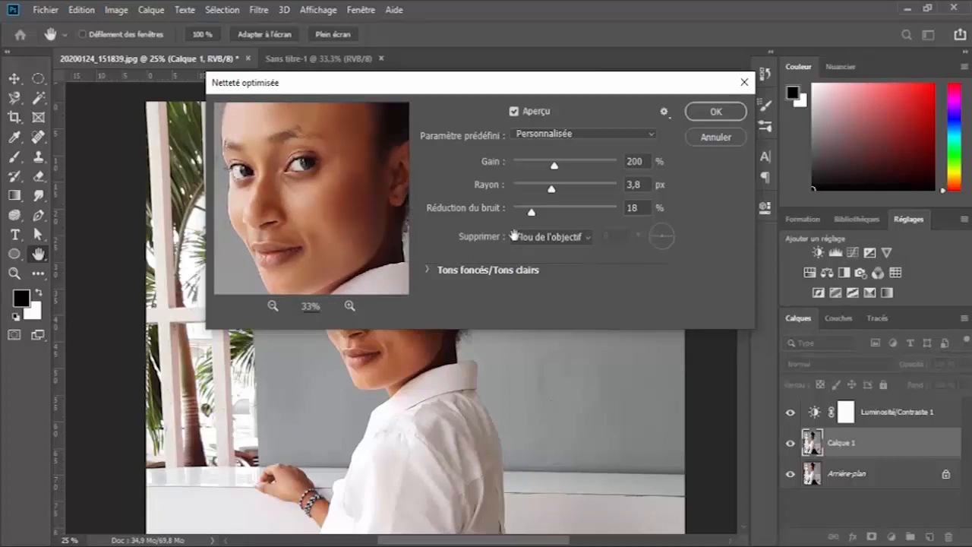
{"action": "left_click_drag", "start_coordinate": [550, 188], "coordinate": [556, 191]}
{"action": "type", "text": "5"}
{"action": "left_click", "coordinate": [714, 112]}
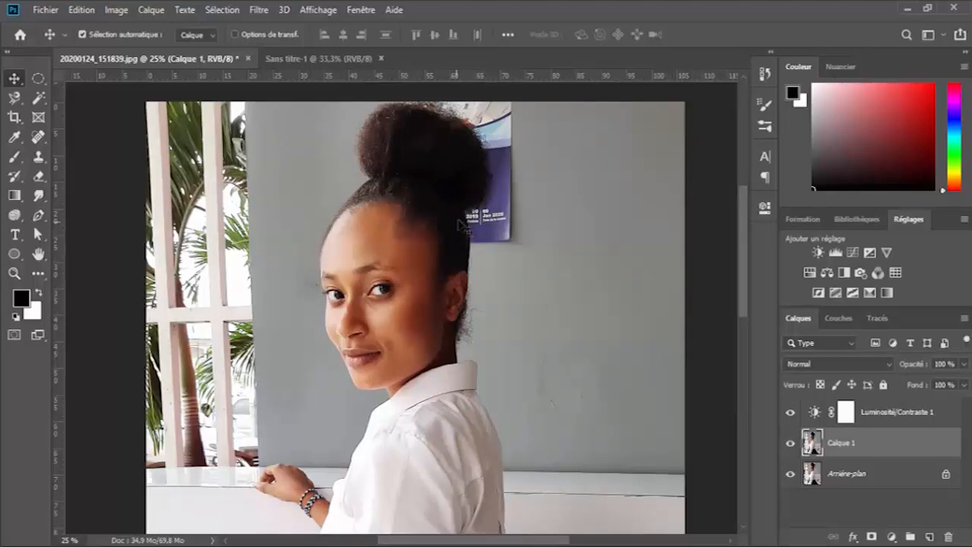
Compare the face before and after sharpening by hiding and showing the Calque 1 layer.
{"action": "key", "text": "z"}
{"action": "left_click_drag", "start_coordinate": [367, 258], "coordinate": [430, 274]}
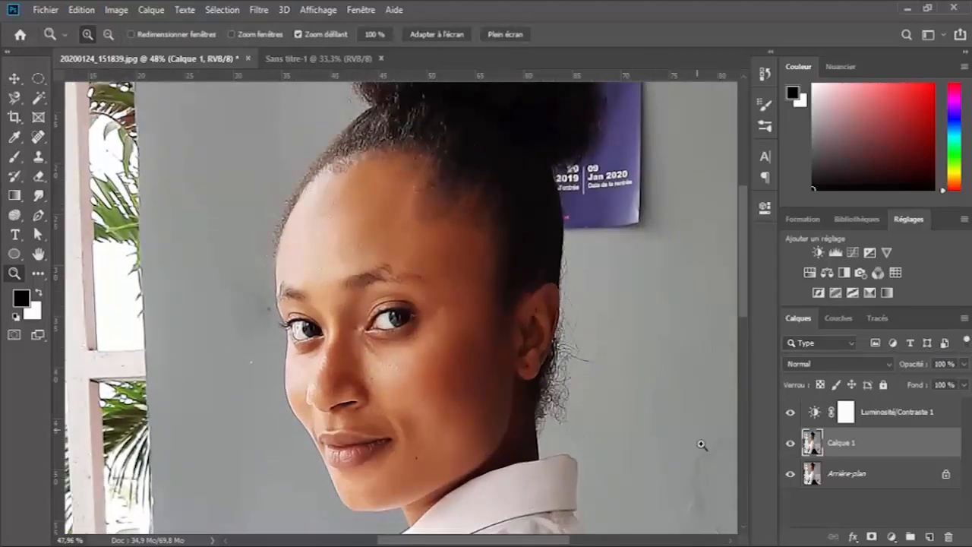
{"action": "left_click", "coordinate": [790, 444]}
{"action": "left_click", "coordinate": [790, 444]}
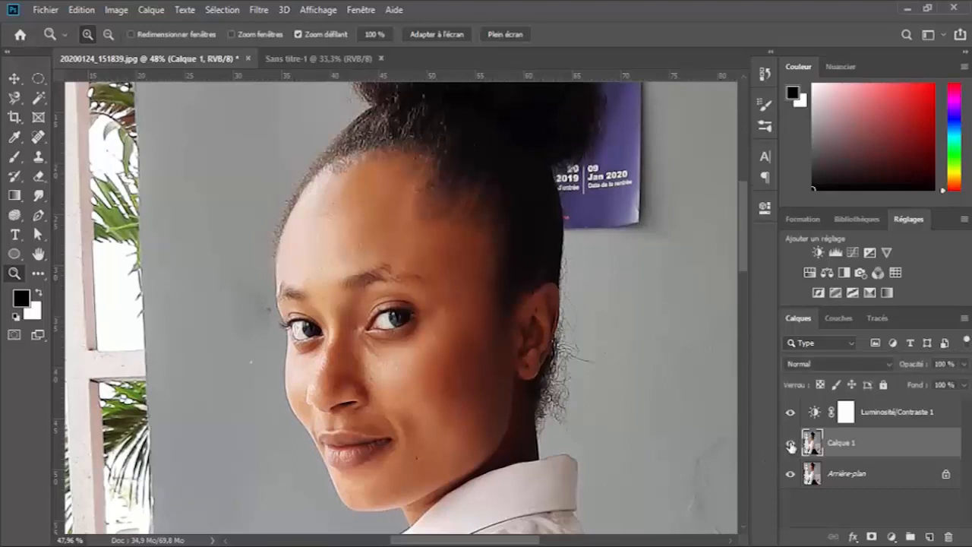
{"action": "left_click", "coordinate": [790, 446]}
{"action": "left_click", "coordinate": [790, 447]}
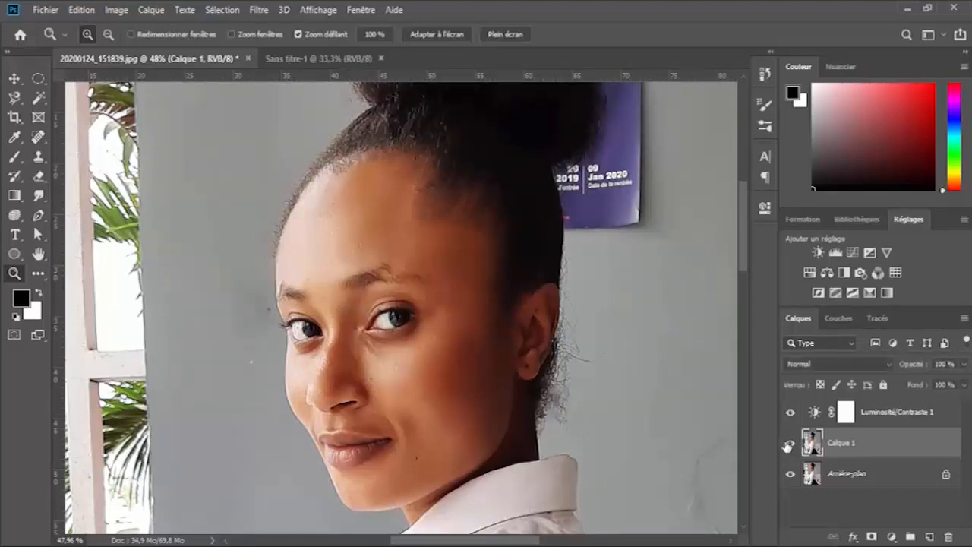
{"action": "left_click", "coordinate": [789, 446]}
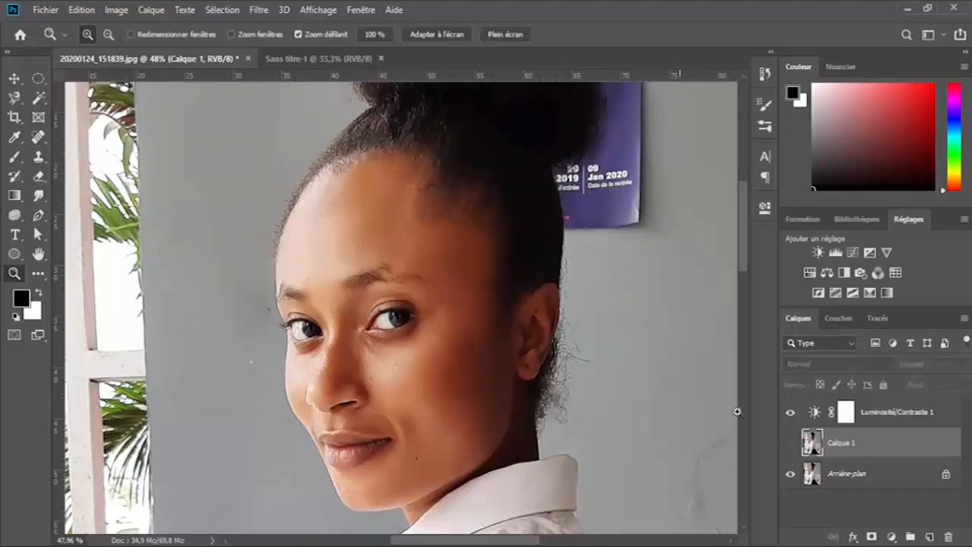
{"action": "left_click", "coordinate": [789, 445]}
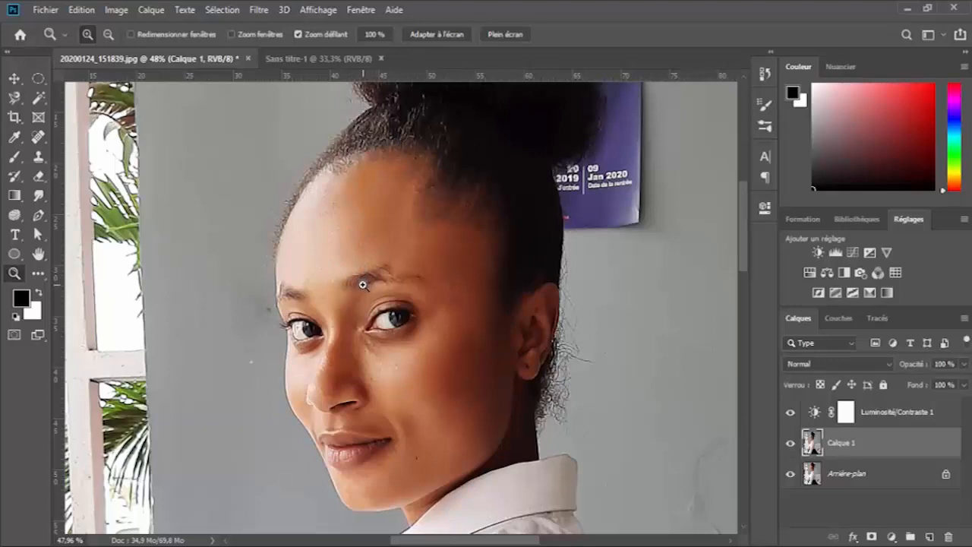
Remove the dark mole beside the corner of the mouth with the Spot Healing Brush.
{"action": "key", "text": "v"}
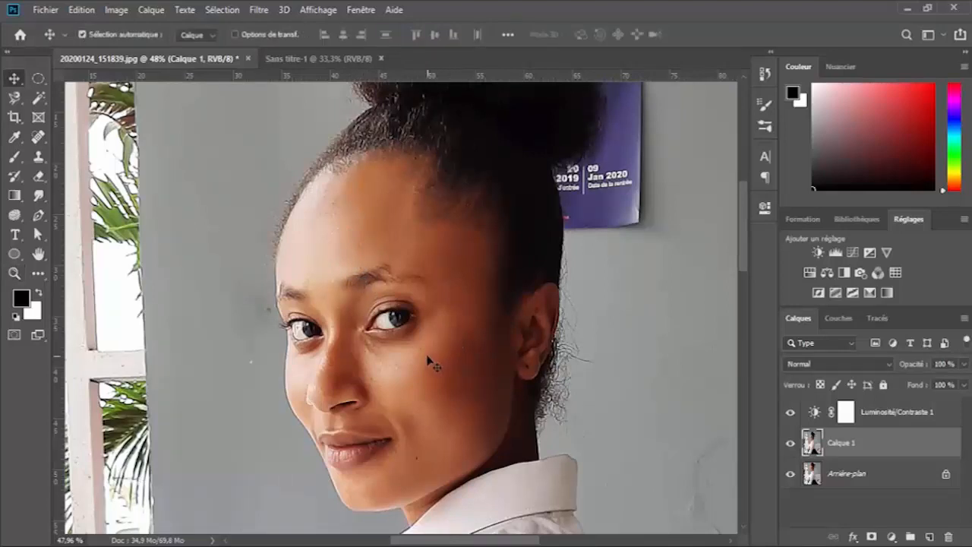
{"action": "left_click_drag", "start_coordinate": [427, 357], "coordinate": [436, 313]}
{"action": "key", "text": "z"}
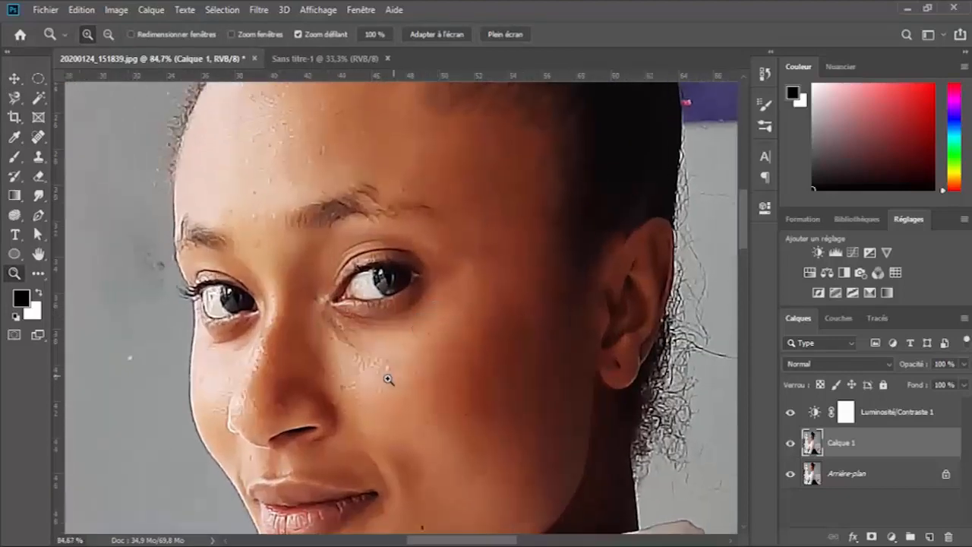
{"action": "left_click_drag", "start_coordinate": [382, 382], "coordinate": [380, 243]}
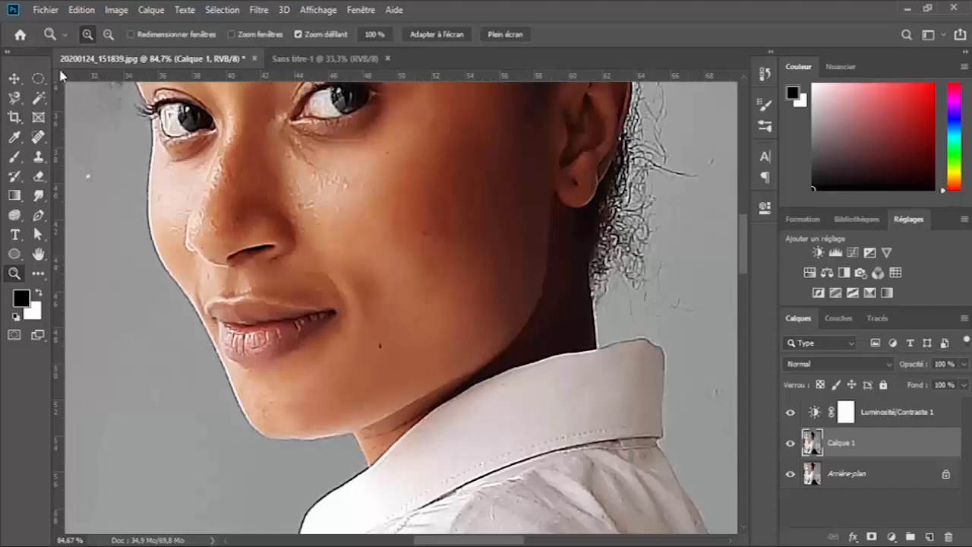
{"action": "left_click", "coordinate": [16, 77]}
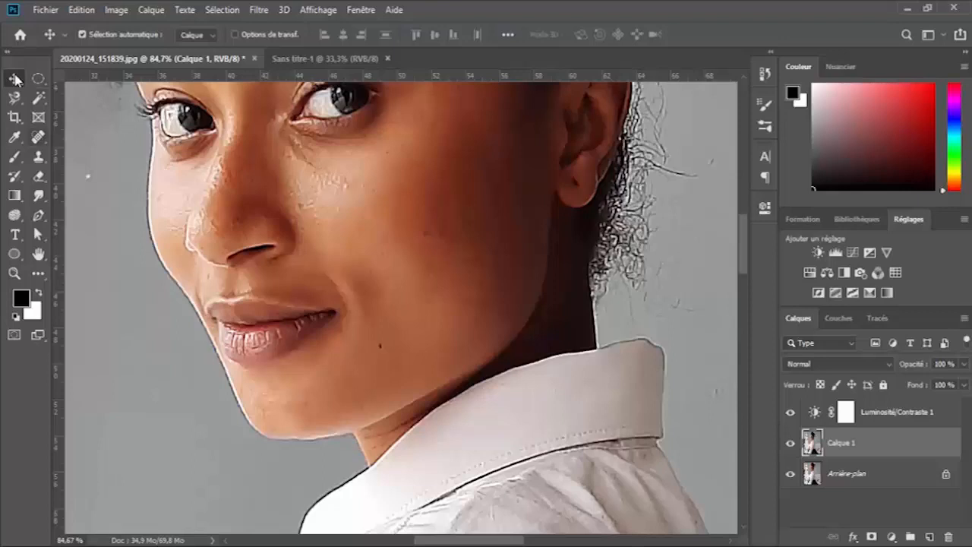
{"action": "left_click", "coordinate": [38, 137]}
{"action": "right_click", "coordinate": [38, 137]}
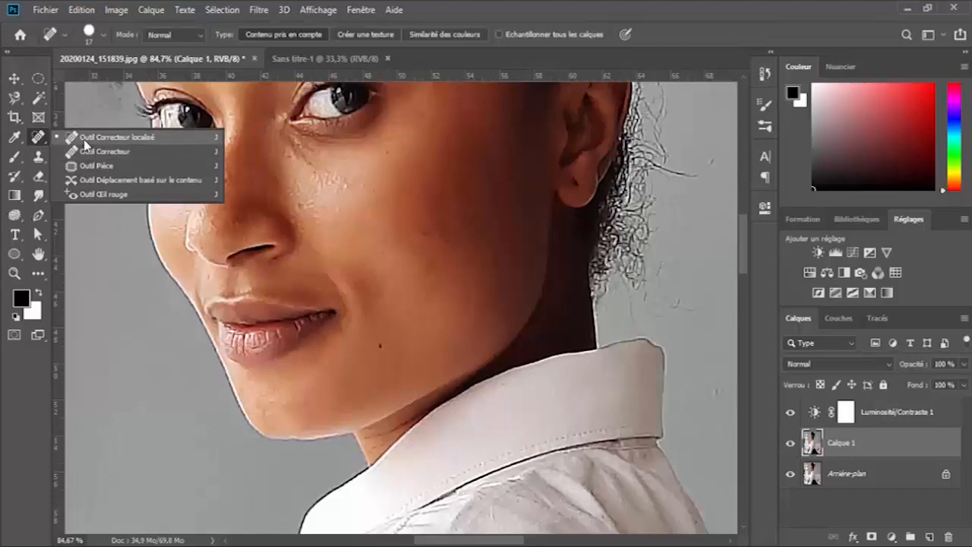
{"action": "left_click", "coordinate": [90, 138]}
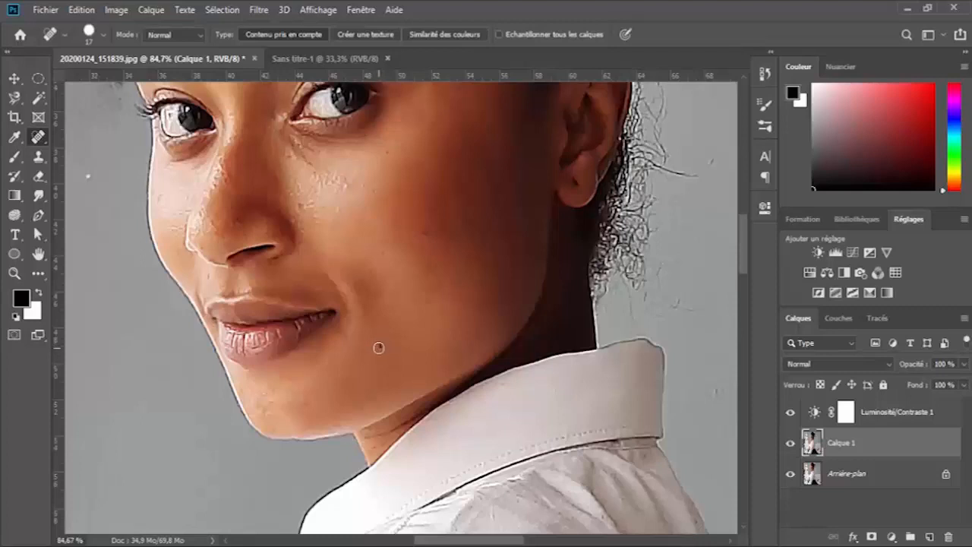
{"action": "left_click", "coordinate": [380, 346]}
{"action": "left_click", "coordinate": [380, 346]}
Heal the small spots and rough shiny patches on the cheek between the nose, mouth and ear.
{"action": "left_click", "coordinate": [424, 234]}
{"action": "mouse_move", "coordinate": [379, 256]}
{"action": "left_mouse_down"}
{"action": "mouse_move", "coordinate": [383, 241]}
{"action": "mouse_move", "coordinate": [388, 298]}
{"action": "left_mouse_up"}
{"action": "left_click", "coordinate": [403, 233]}
{"action": "left_click", "coordinate": [362, 256]}
{"action": "left_click", "coordinate": [345, 260]}
{"action": "left_click", "coordinate": [326, 246]}
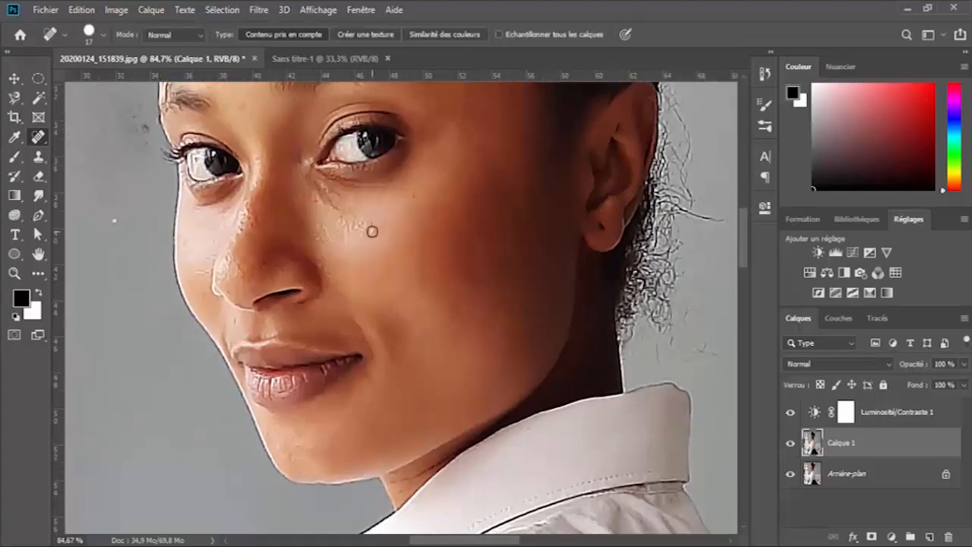
{"action": "mouse_move", "coordinate": [372, 231]}
{"action": "left_mouse_down"}
{"action": "mouse_move", "coordinate": [357, 224]}
{"action": "mouse_move", "coordinate": [354, 239]}
{"action": "left_mouse_up"}
{"action": "mouse_move", "coordinate": [355, 227]}
{"action": "left_mouse_down"}
{"action": "mouse_move", "coordinate": [347, 262]}
{"action": "mouse_move", "coordinate": [323, 264]}
{"action": "mouse_move", "coordinate": [319, 235]}
{"action": "mouse_move", "coordinate": [336, 215]}
{"action": "left_mouse_up"}
Heal the spots and uneven skin texture across the forehead and above the eyebrows.
{"action": "mouse_move", "coordinate": [410, 197]}
{"action": "left_mouse_down"}
{"action": "mouse_move", "coordinate": [436, 192]}
{"action": "mouse_move", "coordinate": [451, 311]}
{"action": "mouse_move", "coordinate": [516, 398]}
{"action": "left_mouse_up"}
{"action": "left_click", "coordinate": [337, 274]}
{"action": "left_click_drag", "start_coordinate": [332, 229], "coordinate": [329, 242]}
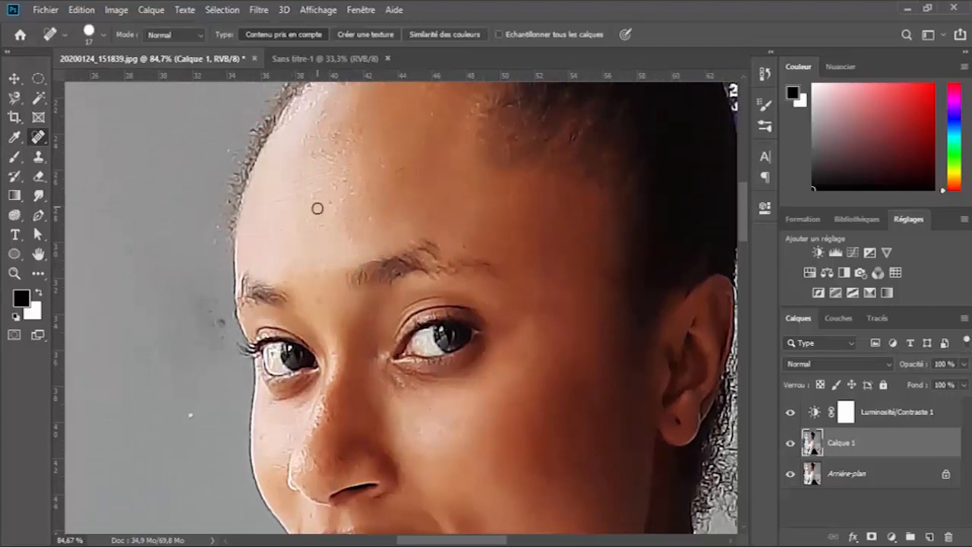
{"action": "mouse_move", "coordinate": [310, 196]}
{"action": "left_mouse_down"}
{"action": "mouse_move", "coordinate": [347, 181]}
{"action": "mouse_move", "coordinate": [347, 208]}
{"action": "left_mouse_up"}
{"action": "left_click", "coordinate": [334, 127]}
{"action": "left_click_drag", "start_coordinate": [398, 169], "coordinate": [408, 167]}
{"action": "left_click_drag", "start_coordinate": [457, 237], "coordinate": [465, 246]}
{"action": "mouse_move", "coordinate": [436, 110]}
{"action": "left_mouse_down"}
{"action": "mouse_move", "coordinate": [480, 177]}
{"action": "mouse_move", "coordinate": [475, 188]}
{"action": "left_mouse_up"}
{"action": "left_click_drag", "start_coordinate": [380, 282], "coordinate": [370, 282]}
{"action": "left_click_drag", "start_coordinate": [358, 262], "coordinate": [348, 275]}
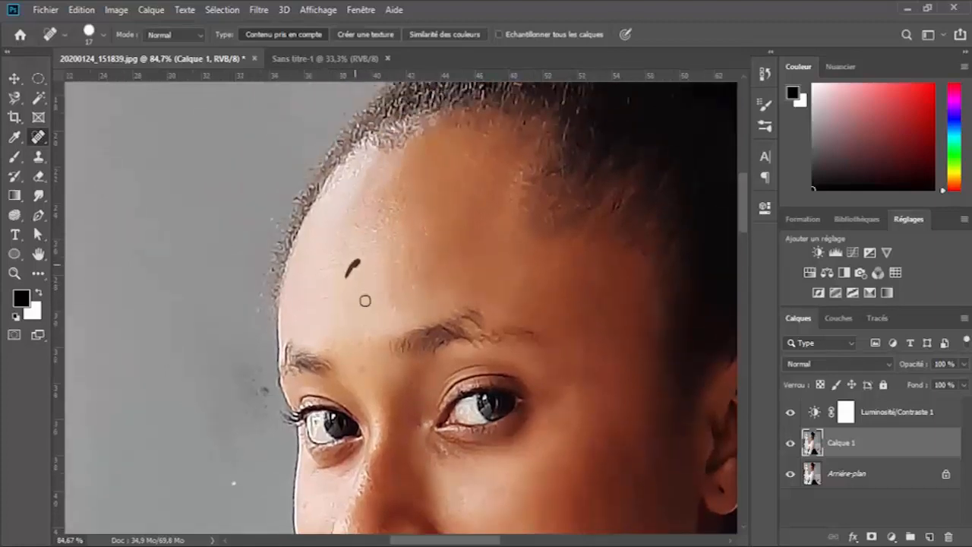
Heal the marks and shiny texture on the nose and the far cheek beside it.
{"action": "mouse_move", "coordinate": [397, 470]}
{"action": "left_mouse_down"}
{"action": "mouse_move", "coordinate": [326, 293]}
{"action": "mouse_move", "coordinate": [339, 241]}
{"action": "mouse_move", "coordinate": [319, 256]}
{"action": "mouse_move", "coordinate": [309, 244]}
{"action": "left_mouse_up"}
{"action": "left_click", "coordinate": [248, 278]}
{"action": "mouse_move", "coordinate": [300, 301]}
{"action": "left_mouse_down"}
{"action": "mouse_move", "coordinate": [301, 309]}
{"action": "mouse_move", "coordinate": [284, 310]}
{"action": "left_mouse_up"}
{"action": "left_click_drag", "start_coordinate": [321, 301], "coordinate": [326, 297]}
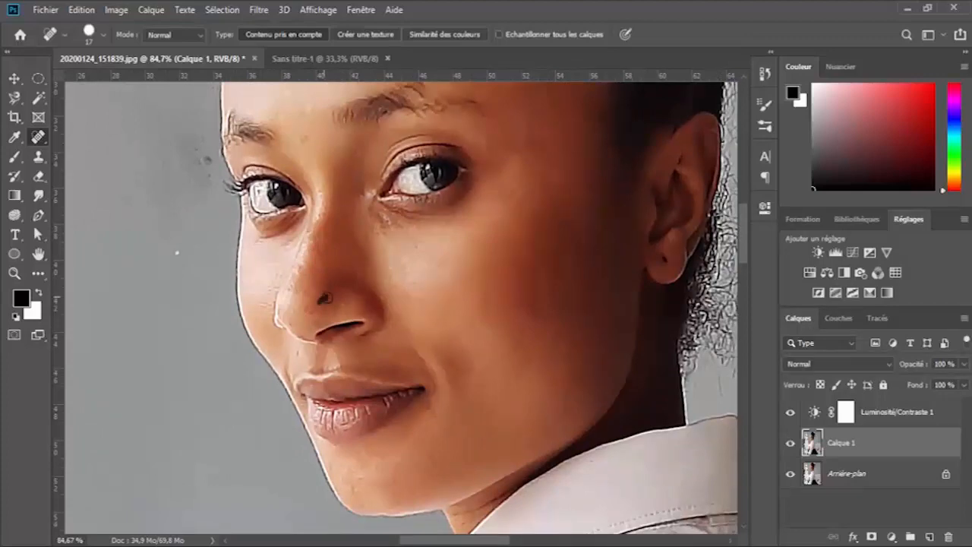
{"action": "left_click", "coordinate": [292, 288]}
{"action": "left_click_drag", "start_coordinate": [313, 234], "coordinate": [317, 194]}
{"action": "left_click", "coordinate": [316, 254]}
Heal the remaining marks on the lower cheek and near the corner of the mouth.
{"action": "mouse_move", "coordinate": [361, 468]}
{"action": "left_mouse_down"}
{"action": "mouse_move", "coordinate": [341, 357]}
{"action": "mouse_move", "coordinate": [335, 367]}
{"action": "left_mouse_up"}
{"action": "left_click_drag", "start_coordinate": [504, 239], "coordinate": [497, 242]}
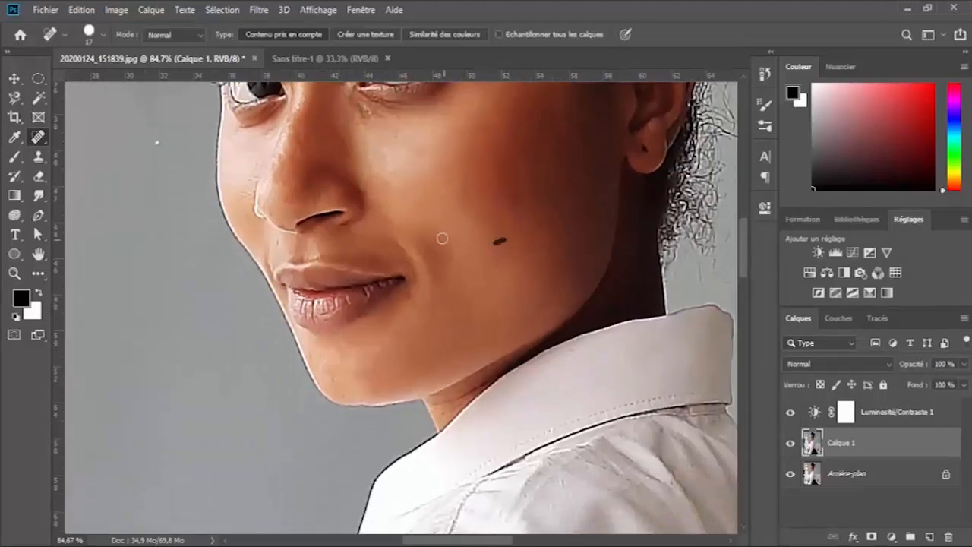
{"action": "left_click_drag", "start_coordinate": [411, 256], "coordinate": [397, 314]}
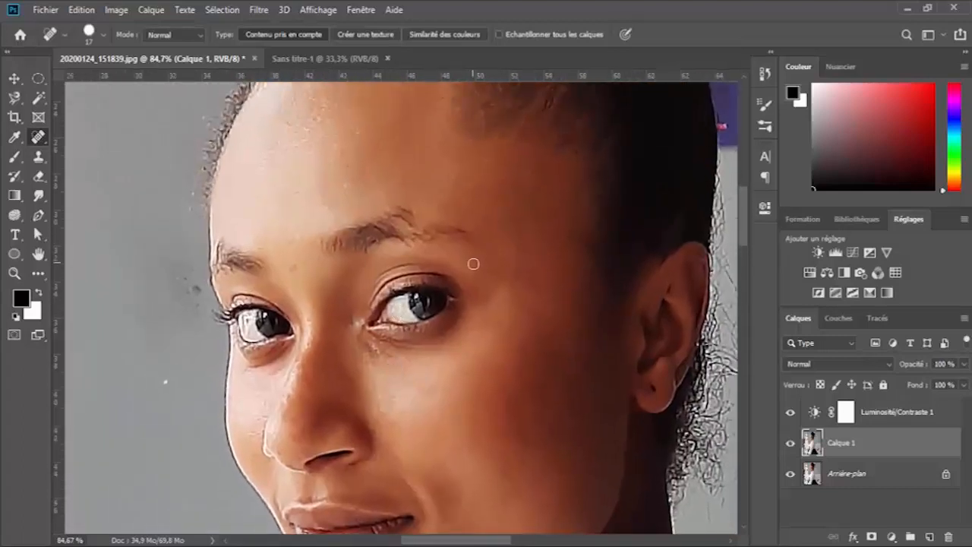
{"action": "key", "text": "z"}
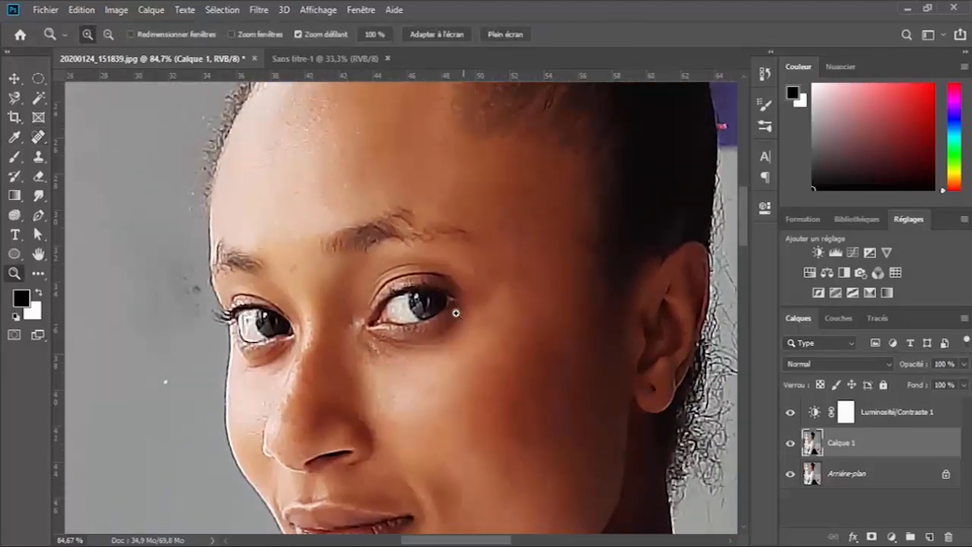
{"action": "left_click_drag", "start_coordinate": [456, 313], "coordinate": [400, 317]}
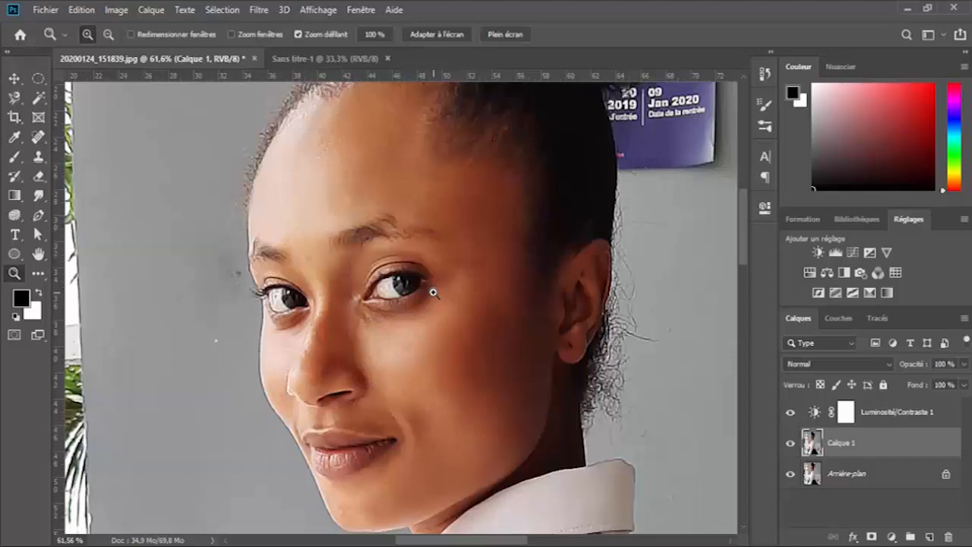
{"action": "left_click_drag", "start_coordinate": [352, 245], "coordinate": [334, 218]}
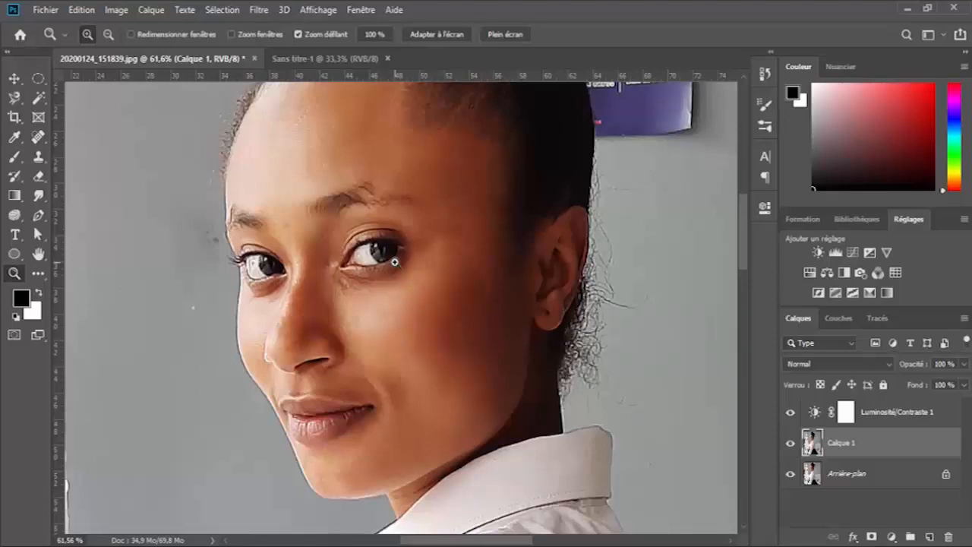
{"action": "key", "text": "v"}
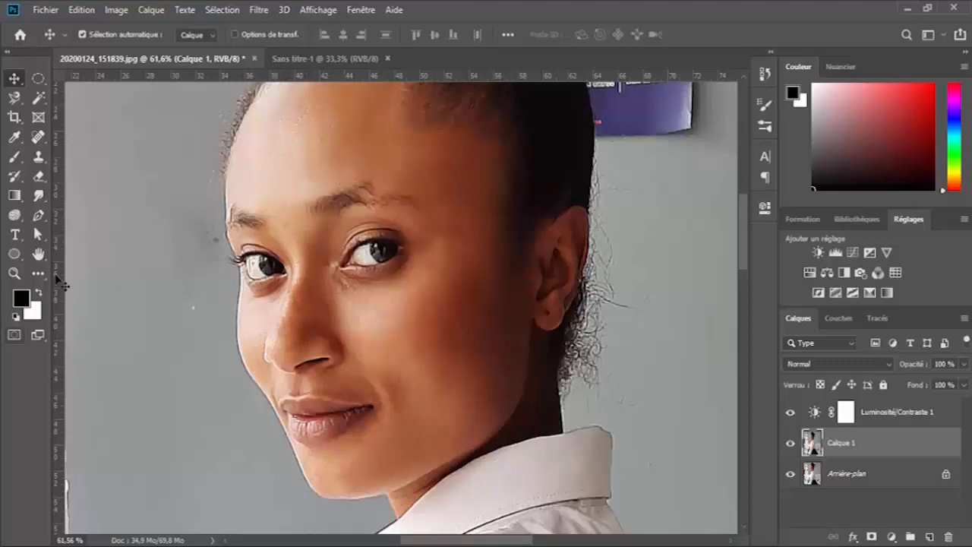
{"action": "double_click", "coordinate": [14, 335]}
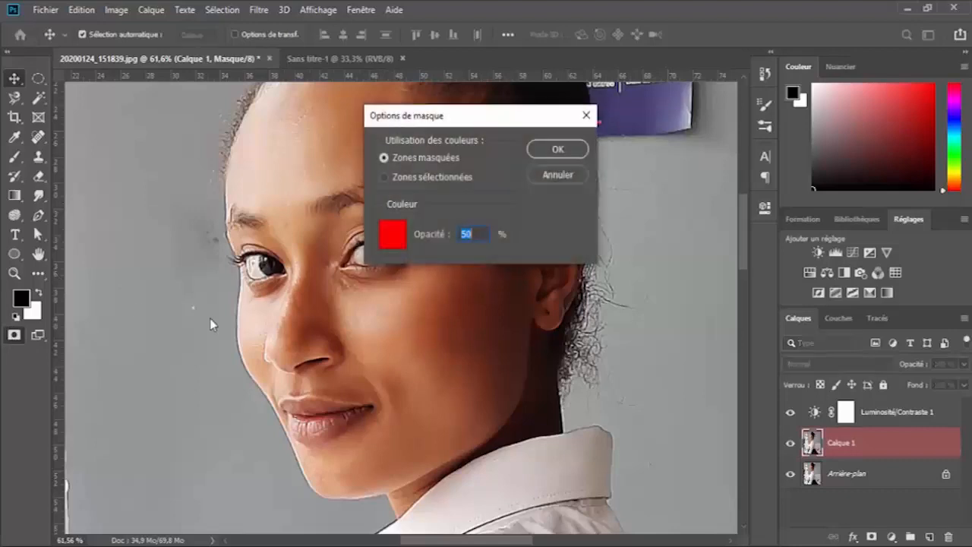
{"action": "left_click", "coordinate": [568, 179]}
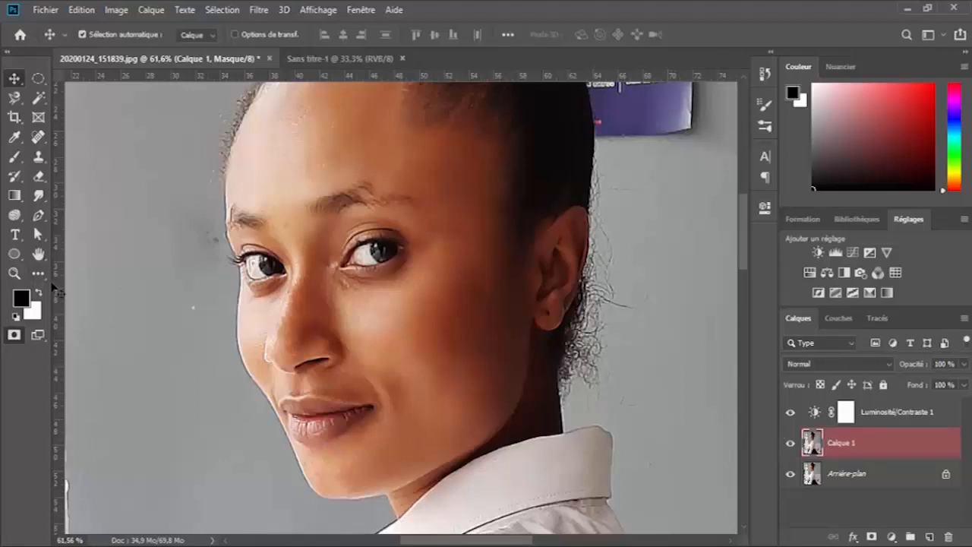
{"action": "left_click", "coordinate": [15, 335]}
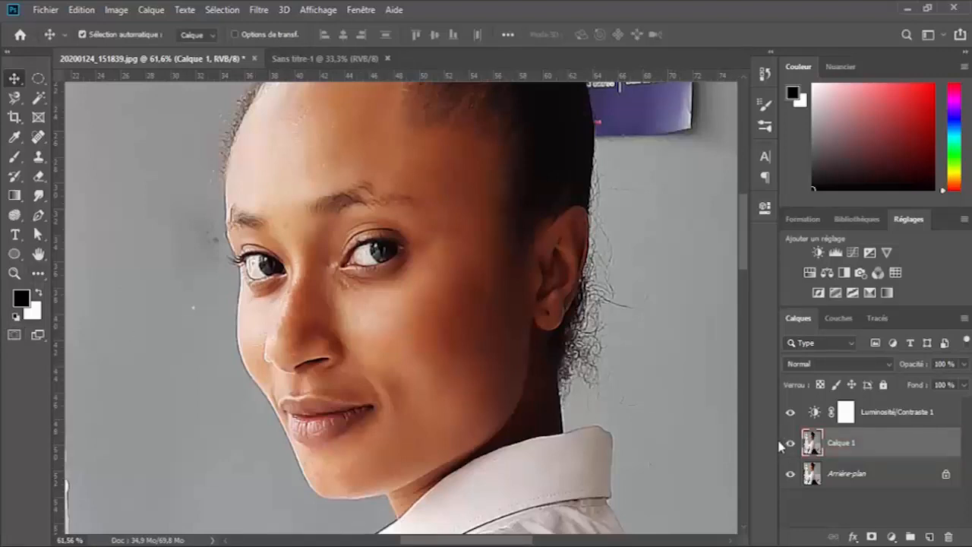
{"action": "left_click", "coordinate": [871, 420]}
{"action": "left_click", "coordinate": [857, 445]}
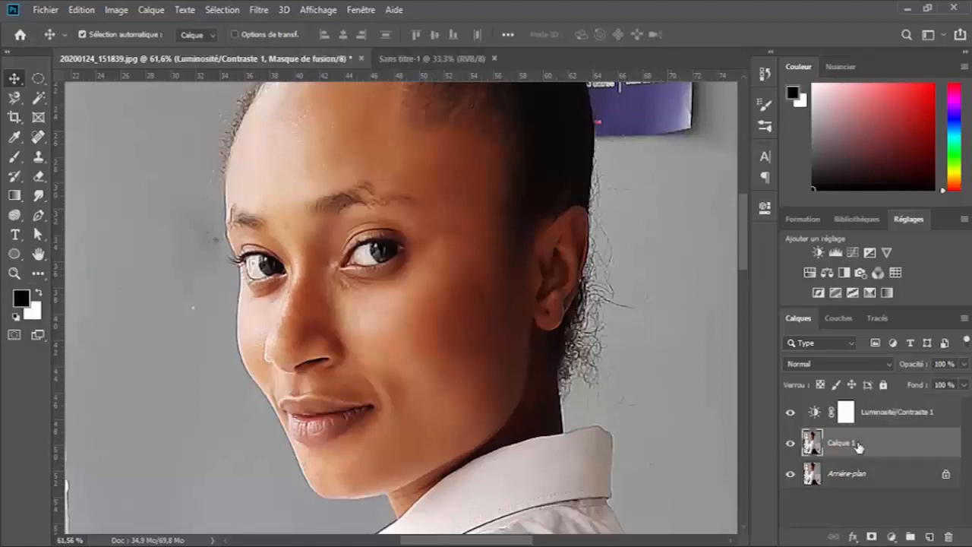
Enter Quick Mask mode on Calque 1 and mask the forehead with a black brush of size 83 at 100% opacity.
{"action": "left_click", "coordinate": [14, 335]}
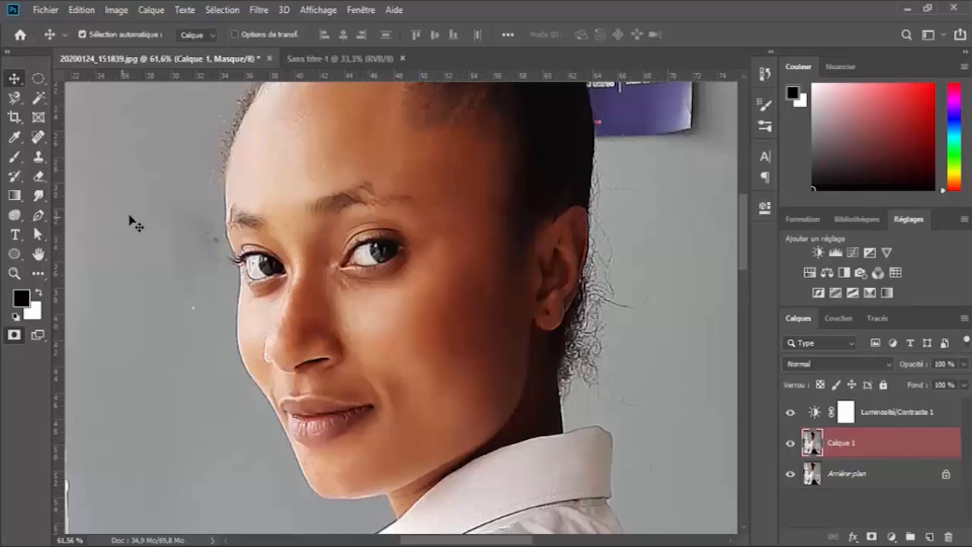
{"action": "left_click", "coordinate": [14, 159]}
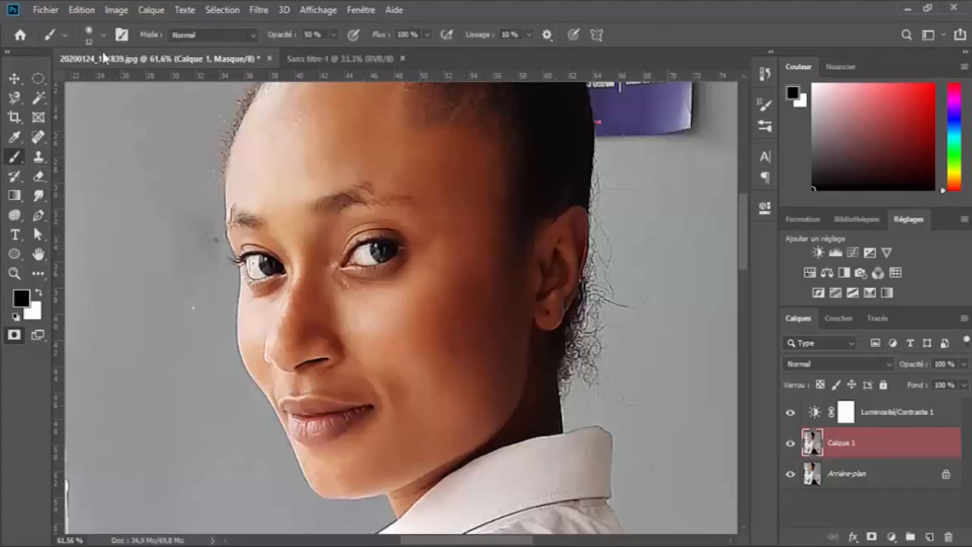
{"action": "key", "text": "0"}
{"action": "left_click", "coordinate": [39, 292]}
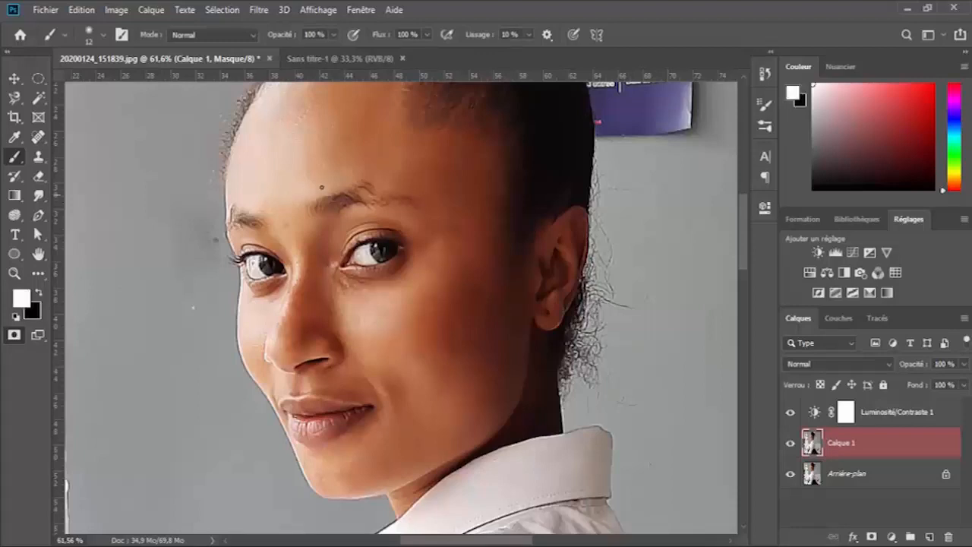
{"action": "left_click_drag", "start_coordinate": [331, 172], "coordinate": [346, 174]}
{"action": "left_click", "coordinate": [40, 294]}
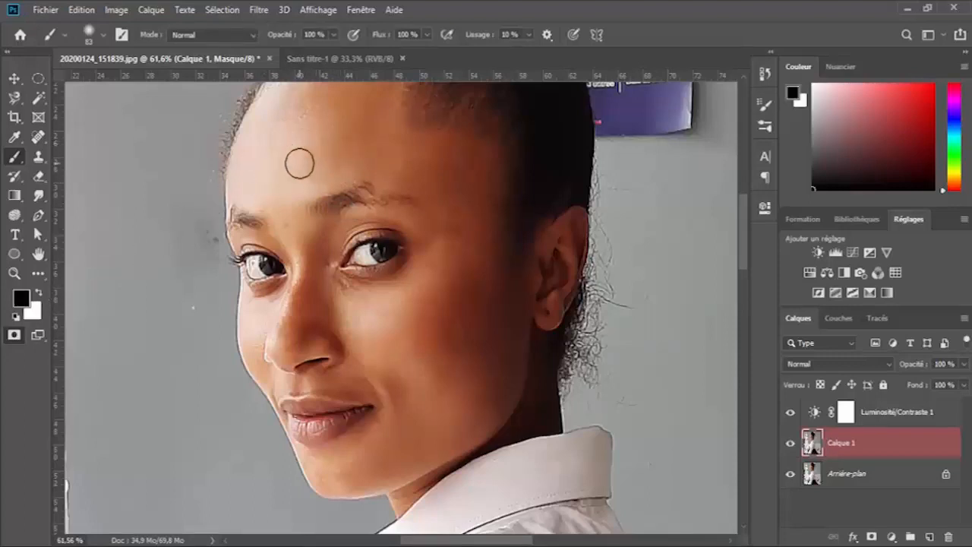
{"action": "mouse_move", "coordinate": [298, 159]}
{"action": "left_mouse_down"}
{"action": "mouse_move", "coordinate": [333, 150]}
{"action": "mouse_move", "coordinate": [316, 146]}
{"action": "mouse_move", "coordinate": [352, 146]}
{"action": "mouse_move", "coordinate": [322, 141]}
{"action": "mouse_move", "coordinate": [281, 160]}
{"action": "mouse_move", "coordinate": [362, 151]}
{"action": "mouse_move", "coordinate": [305, 135]}
{"action": "mouse_move", "coordinate": [281, 159]}
{"action": "mouse_move", "coordinate": [320, 130]}
{"action": "left_mouse_up"}
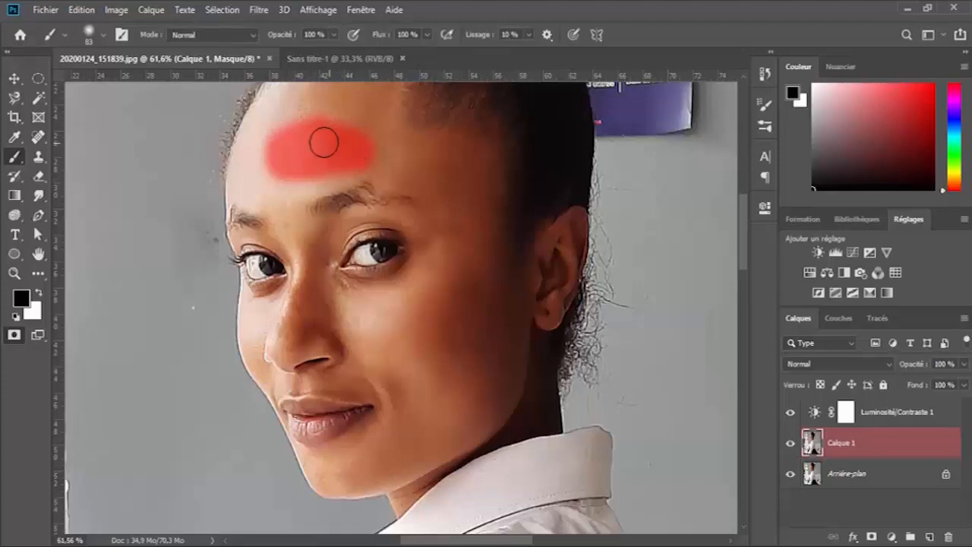
{"action": "left_click_drag", "start_coordinate": [309, 175], "coordinate": [298, 203]}
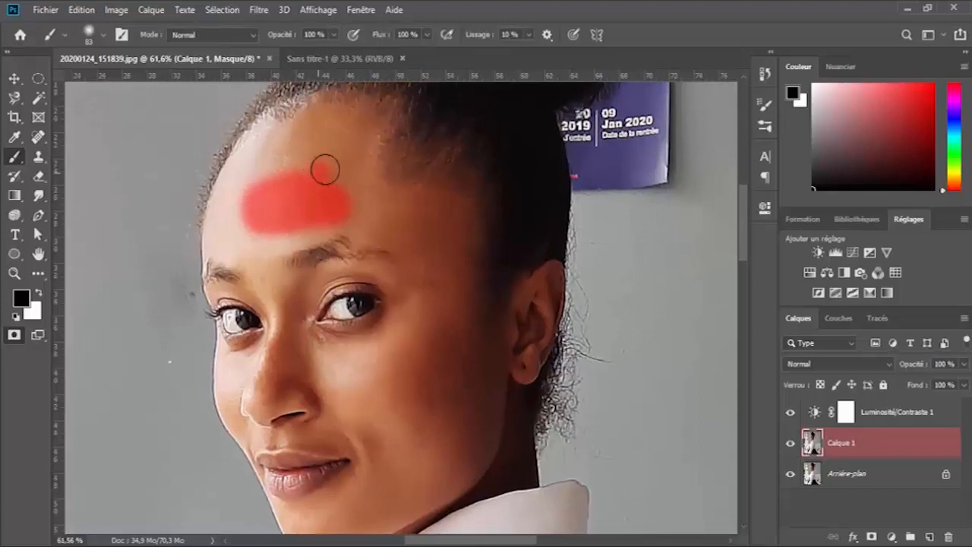
{"action": "mouse_move", "coordinate": [324, 168]}
{"action": "left_mouse_down"}
{"action": "mouse_move", "coordinate": [298, 167]}
{"action": "mouse_move", "coordinate": [313, 141]}
{"action": "mouse_move", "coordinate": [266, 175]}
{"action": "mouse_move", "coordinate": [277, 156]}
{"action": "mouse_move", "coordinate": [293, 181]}
{"action": "mouse_move", "coordinate": [359, 200]}
{"action": "mouse_move", "coordinate": [324, 192]}
{"action": "mouse_move", "coordinate": [292, 206]}
{"action": "mouse_move", "coordinate": [265, 228]}
{"action": "mouse_move", "coordinate": [257, 253]}
{"action": "mouse_move", "coordinate": [268, 246]}
{"action": "mouse_move", "coordinate": [275, 201]}
{"action": "mouse_move", "coordinate": [268, 176]}
{"action": "mouse_move", "coordinate": [260, 208]}
{"action": "mouse_move", "coordinate": [294, 222]}
{"action": "mouse_move", "coordinate": [322, 279]}
{"action": "mouse_move", "coordinate": [293, 243]}
{"action": "left_mouse_up"}
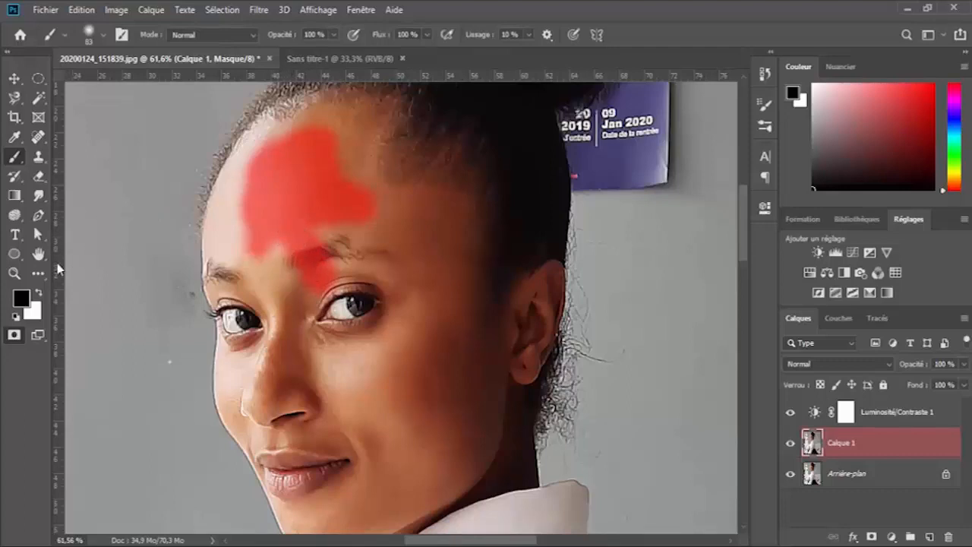
Erase the mask paint that spilled over the eyebrow and upper eyelid using white.
{"action": "left_click", "coordinate": [39, 293]}
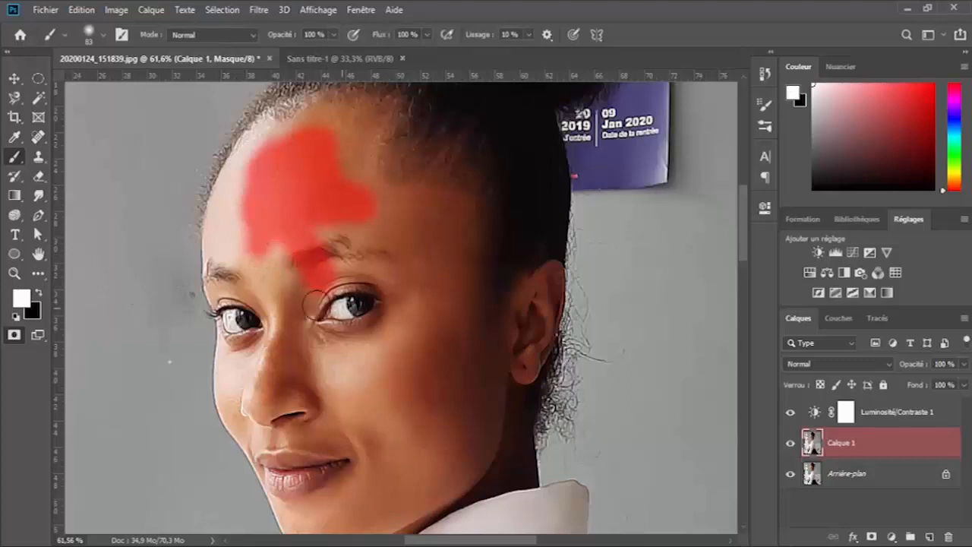
{"action": "mouse_move", "coordinate": [314, 306]}
{"action": "left_mouse_down"}
{"action": "mouse_move", "coordinate": [339, 268]}
{"action": "mouse_move", "coordinate": [329, 290]}
{"action": "mouse_move", "coordinate": [302, 249]}
{"action": "mouse_move", "coordinate": [346, 246]}
{"action": "mouse_move", "coordinate": [313, 259]}
{"action": "left_mouse_up"}
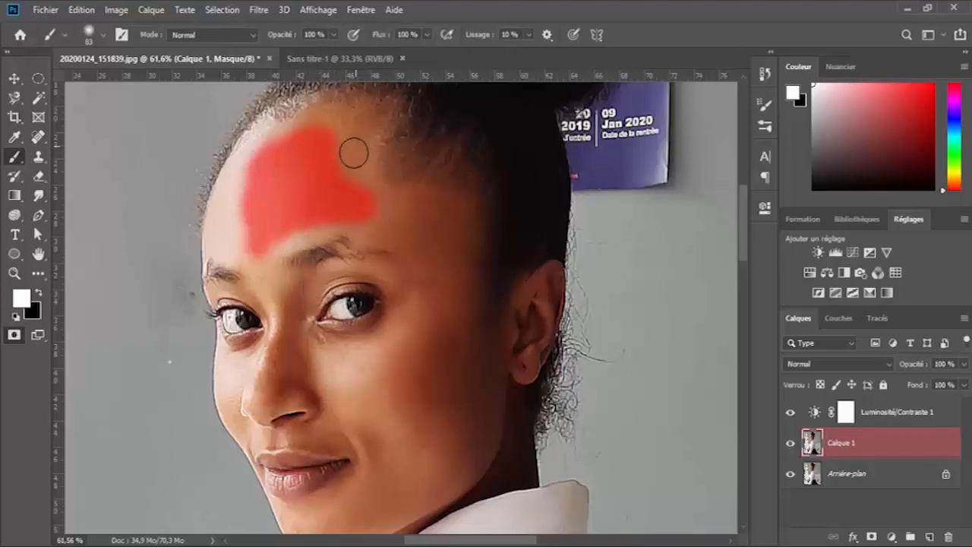
{"action": "key", "text": "x"}
Mask the remaining forehead, nose and cheeks in black, reducing the brush to size 39 and leaving the eyes and eyebrows uncovered.
{"action": "mouse_move", "coordinate": [341, 187]}
{"action": "left_mouse_down"}
{"action": "mouse_move", "coordinate": [314, 136]}
{"action": "mouse_move", "coordinate": [253, 148]}
{"action": "mouse_move", "coordinate": [358, 173]}
{"action": "mouse_move", "coordinate": [411, 365]}
{"action": "left_mouse_up"}
{"action": "key", "text": "ctrl+1"}
{"action": "left_click_drag", "start_coordinate": [334, 226], "coordinate": [382, 108]}
{"action": "mouse_move", "coordinate": [466, 360]}
{"action": "left_mouse_down"}
{"action": "mouse_move", "coordinate": [262, 251]}
{"action": "mouse_move", "coordinate": [264, 233]}
{"action": "left_mouse_up"}
{"action": "mouse_move", "coordinate": [292, 227]}
{"action": "left_mouse_down"}
{"action": "mouse_move", "coordinate": [278, 265]}
{"action": "mouse_move", "coordinate": [327, 351]}
{"action": "mouse_move", "coordinate": [333, 261]}
{"action": "left_mouse_up"}
{"action": "mouse_move", "coordinate": [338, 266]}
{"action": "left_mouse_down"}
{"action": "mouse_move", "coordinate": [347, 410]}
{"action": "mouse_move", "coordinate": [245, 354]}
{"action": "mouse_move", "coordinate": [188, 380]}
{"action": "left_mouse_up"}
{"action": "mouse_move", "coordinate": [217, 366]}
{"action": "left_mouse_down"}
{"action": "mouse_move", "coordinate": [389, 302]}
{"action": "mouse_move", "coordinate": [269, 269]}
{"action": "mouse_move", "coordinate": [186, 145]}
{"action": "mouse_move", "coordinate": [196, 319]}
{"action": "mouse_move", "coordinate": [311, 325]}
{"action": "mouse_move", "coordinate": [406, 367]}
{"action": "left_mouse_up"}
{"action": "right_click", "coordinate": [436, 211], "text": "alt"}
{"action": "mouse_move", "coordinate": [270, 230]}
{"action": "left_mouse_down"}
{"action": "mouse_move", "coordinate": [300, 176]}
{"action": "mouse_move", "coordinate": [340, 152]}
{"action": "mouse_move", "coordinate": [373, 243]}
{"action": "left_mouse_up"}
{"action": "mouse_move", "coordinate": [235, 185]}
{"action": "left_mouse_down"}
{"action": "mouse_move", "coordinate": [350, 98]}
{"action": "mouse_move", "coordinate": [475, 75]}
{"action": "mouse_move", "coordinate": [506, 142]}
{"action": "left_mouse_up"}
{"action": "mouse_move", "coordinate": [318, 184]}
{"action": "left_mouse_down"}
{"action": "mouse_move", "coordinate": [367, 263]}
{"action": "mouse_move", "coordinate": [309, 256]}
{"action": "left_mouse_up"}
{"action": "left_click_drag", "start_coordinate": [355, 334], "coordinate": [421, 277]}
{"action": "left_click_drag", "start_coordinate": [365, 304], "coordinate": [379, 375]}
{"action": "left_click_drag", "start_coordinate": [377, 332], "coordinate": [381, 229]}
{"action": "mouse_move", "coordinate": [368, 278]}
{"action": "left_mouse_down"}
{"action": "mouse_move", "coordinate": [444, 339]}
{"action": "mouse_move", "coordinate": [539, 352]}
{"action": "mouse_move", "coordinate": [551, 300]}
{"action": "mouse_move", "coordinate": [402, 309]}
{"action": "left_mouse_up"}
{"action": "mouse_move", "coordinate": [505, 283]}
{"action": "left_mouse_down"}
{"action": "mouse_move", "coordinate": [469, 280]}
{"action": "mouse_move", "coordinate": [516, 295]}
{"action": "left_mouse_up"}
{"action": "left_click_drag", "start_coordinate": [384, 299], "coordinate": [402, 249]}
{"action": "left_click_drag", "start_coordinate": [416, 297], "coordinate": [439, 296]}
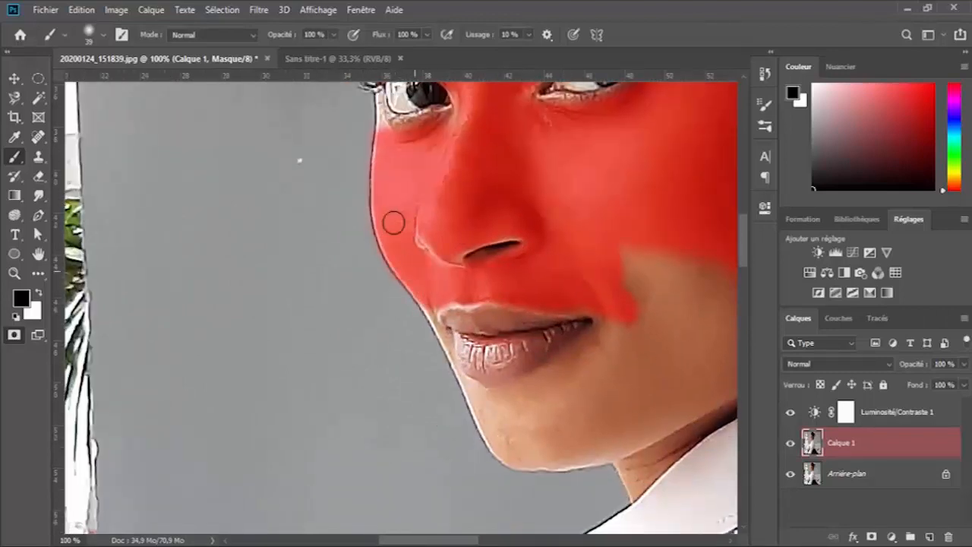
Paint the mask over the lower cheek, jaw and chin, leaving the lips uncovered.
{"action": "key", "text": "x"}
{"action": "key", "text": "x"}
{"action": "mouse_move", "coordinate": [612, 278]}
{"action": "left_mouse_down"}
{"action": "mouse_move", "coordinate": [651, 310]}
{"action": "mouse_move", "coordinate": [372, 267]}
{"action": "left_mouse_up"}
{"action": "mouse_move", "coordinate": [511, 347]}
{"action": "left_mouse_down"}
{"action": "mouse_move", "coordinate": [436, 325]}
{"action": "mouse_move", "coordinate": [408, 380]}
{"action": "left_mouse_up"}
{"action": "left_click_drag", "start_coordinate": [407, 362], "coordinate": [494, 228]}
{"action": "mouse_move", "coordinate": [501, 278]}
{"action": "left_mouse_down"}
{"action": "mouse_move", "coordinate": [384, 321]}
{"action": "mouse_move", "coordinate": [321, 304]}
{"action": "mouse_move", "coordinate": [423, 291]}
{"action": "mouse_move", "coordinate": [340, 278]}
{"action": "mouse_move", "coordinate": [486, 216]}
{"action": "mouse_move", "coordinate": [497, 168]}
{"action": "mouse_move", "coordinate": [428, 214]}
{"action": "mouse_move", "coordinate": [425, 204]}
{"action": "mouse_move", "coordinate": [404, 286]}
{"action": "left_mouse_up"}
Reduce the brush to size 17 and refine the mask along the lip edges and remaining uncovered facial skin.
{"action": "key", "text": "bracketleft"}
{"action": "key", "text": "bracketleft"}
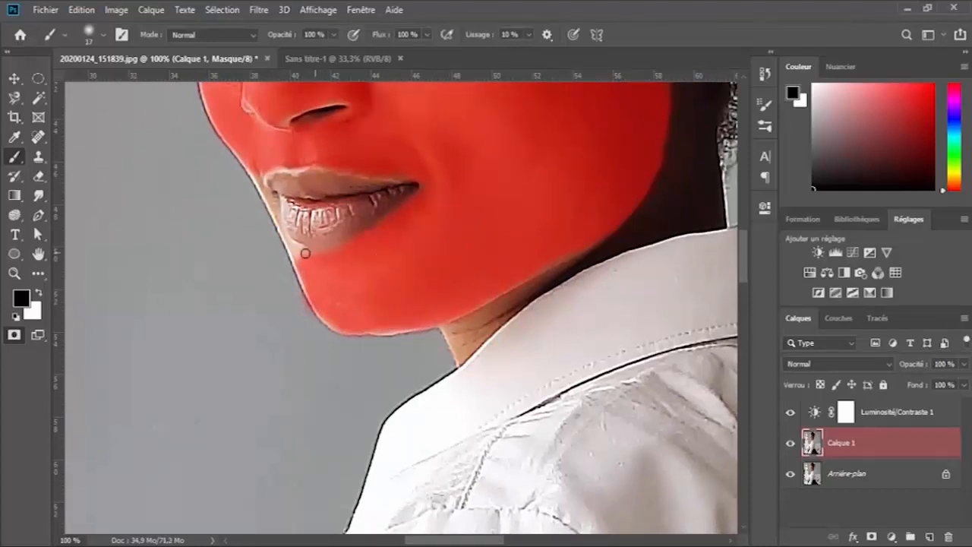
{"action": "key", "text": "x"}
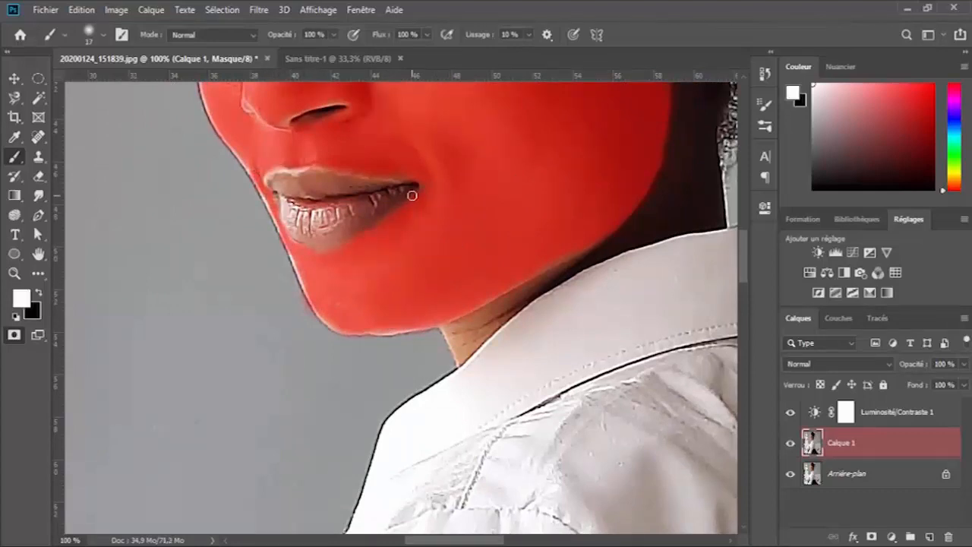
{"action": "key", "text": "x"}
{"action": "left_click_drag", "start_coordinate": [434, 238], "coordinate": [569, 501]}
{"action": "left_click_drag", "start_coordinate": [408, 215], "coordinate": [439, 330]}
{"action": "mouse_move", "coordinate": [407, 213]}
{"action": "left_mouse_down"}
{"action": "mouse_move", "coordinate": [371, 294]}
{"action": "mouse_move", "coordinate": [357, 364]}
{"action": "left_mouse_up"}
{"action": "left_click_drag", "start_coordinate": [419, 197], "coordinate": [374, 310]}
{"action": "scroll", "coordinate": [345, 195], "scroll_direction": "down", "scroll_amount": 3}
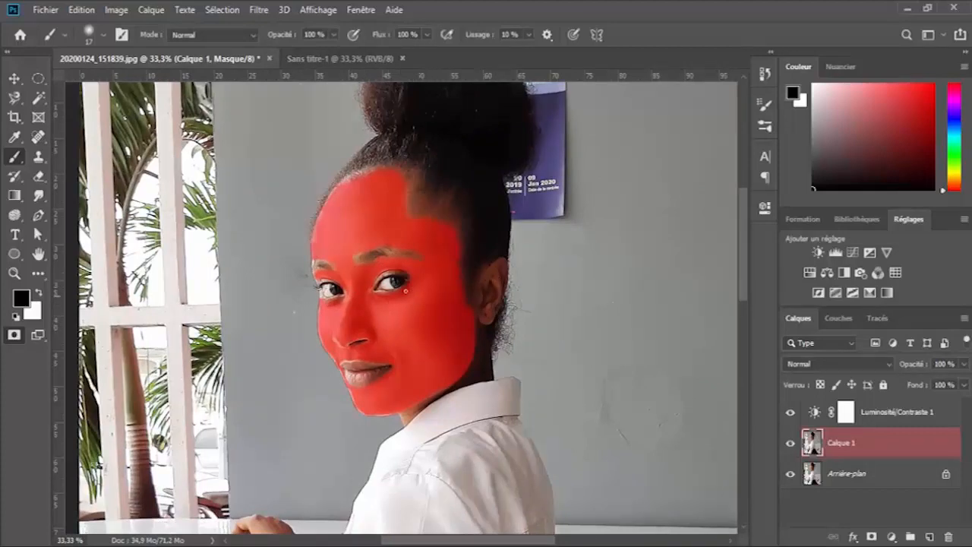
{"action": "scroll", "coordinate": [398, 291], "scroll_direction": "down", "scroll_amount": 2}
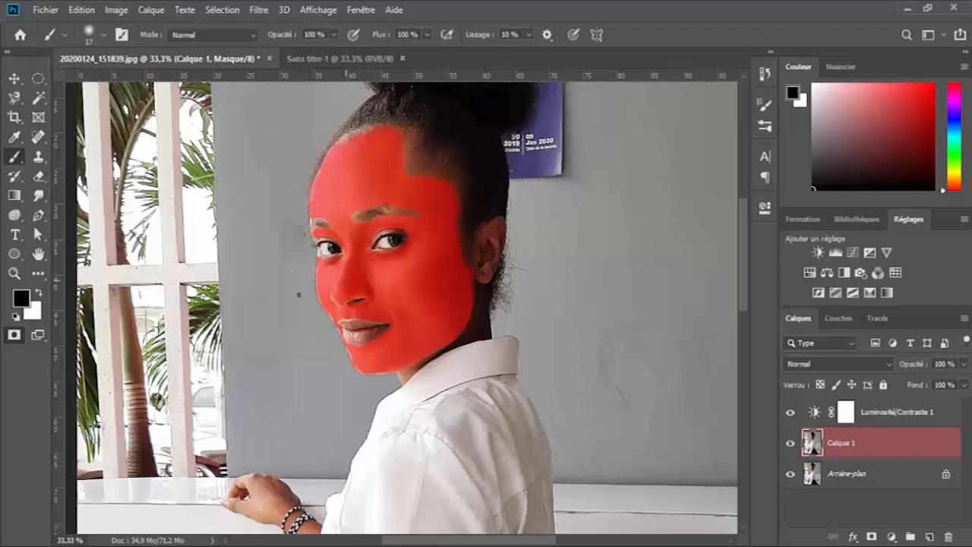
Convert the quick mask to a selection and invert it so only the face skin is selected.
{"action": "left_click", "coordinate": [14, 335]}
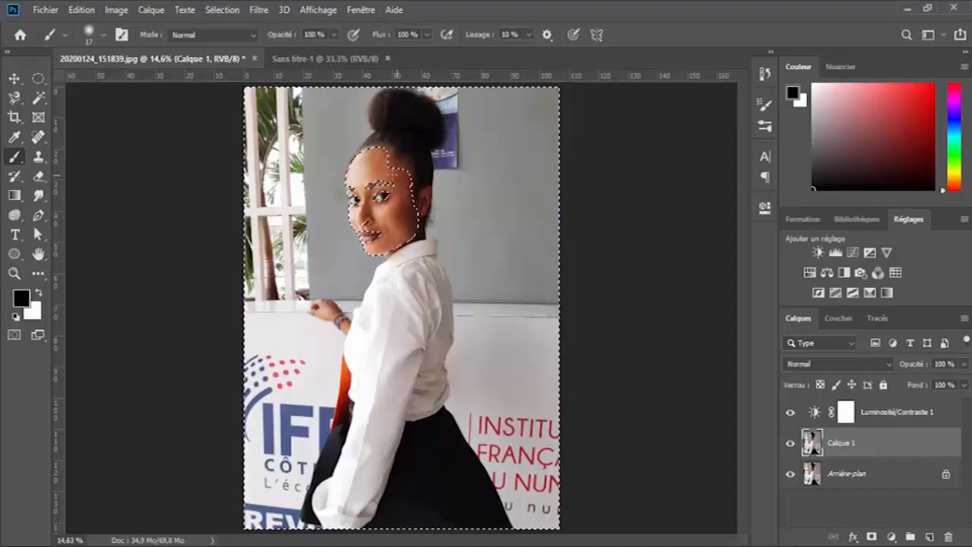
{"action": "left_click", "coordinate": [223, 10]}
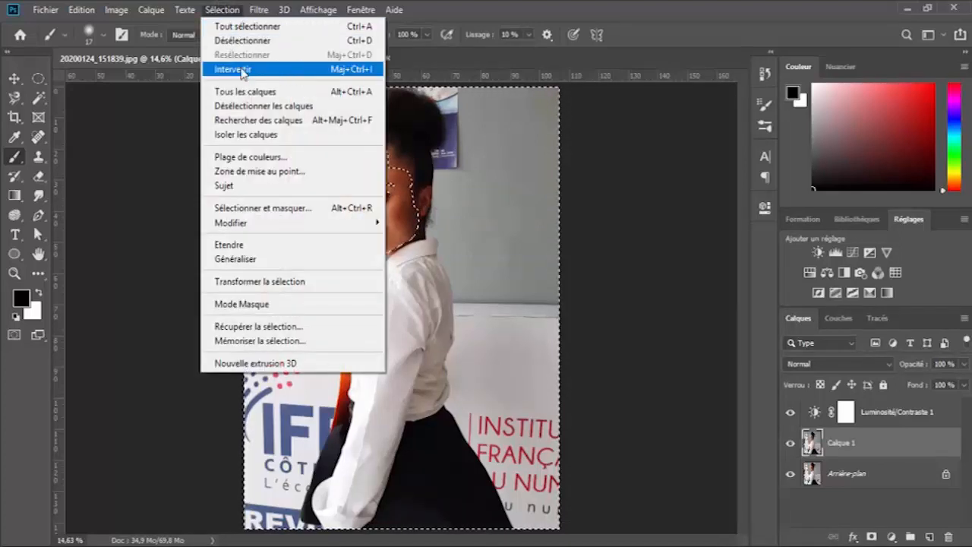
{"action": "left_click", "coordinate": [351, 79]}
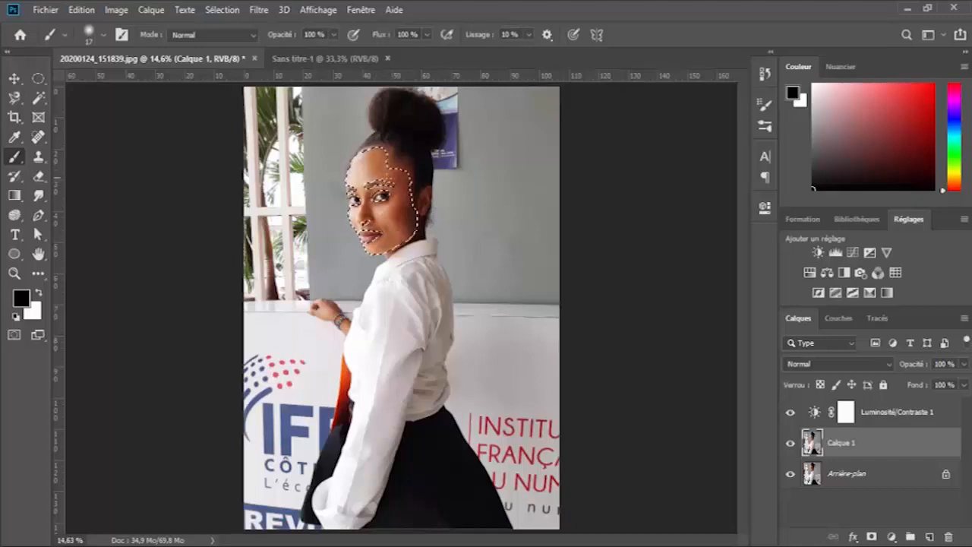
Copy the selected face skin from Calque 1 to a new layer.
{"action": "key", "text": "z"}
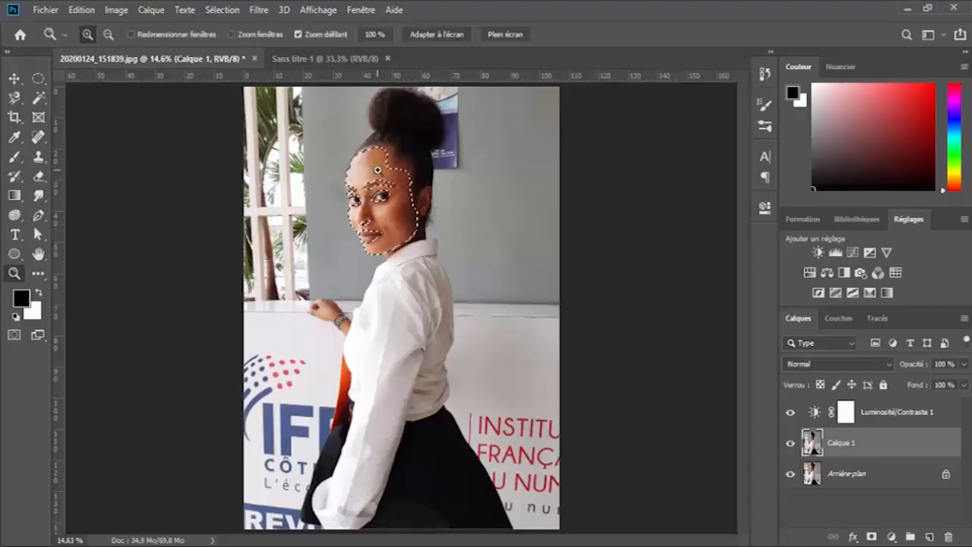
{"action": "left_click_drag", "start_coordinate": [378, 171], "coordinate": [395, 160]}
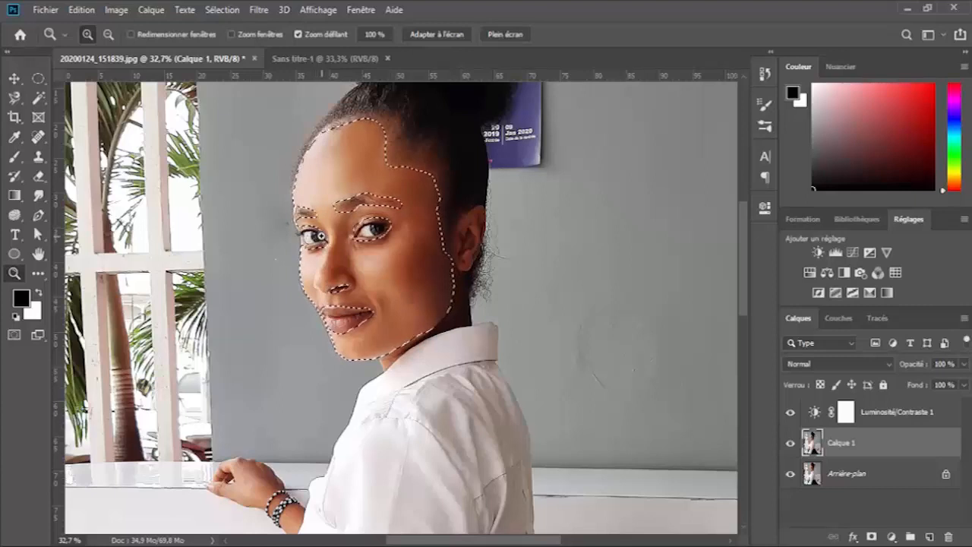
{"action": "key", "text": "v"}
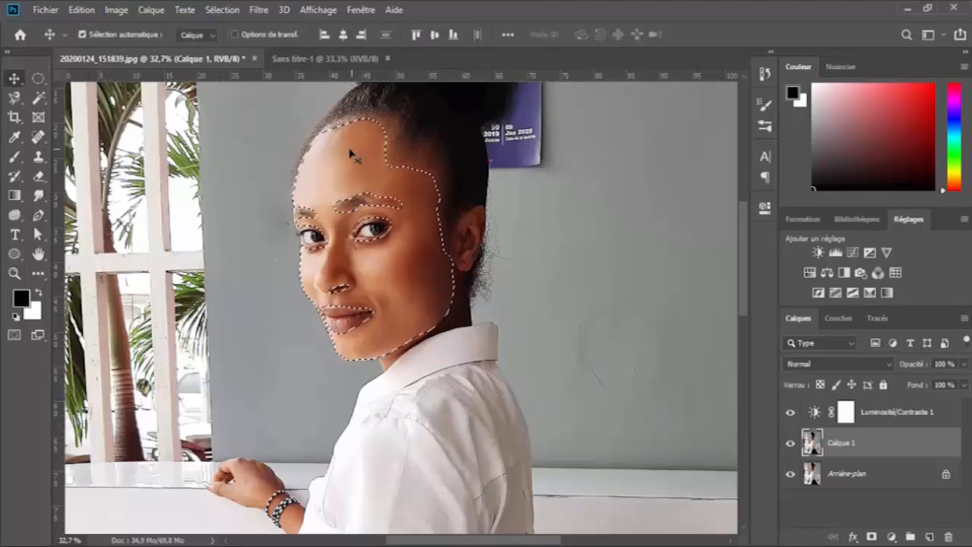
{"action": "left_click", "coordinate": [151, 10]}
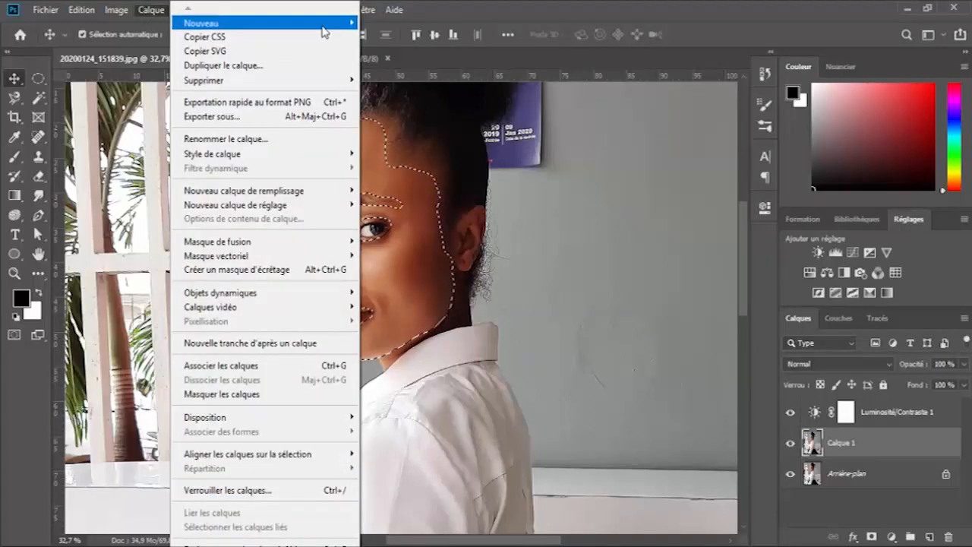
{"action": "mouse_move", "coordinate": [325, 29]}
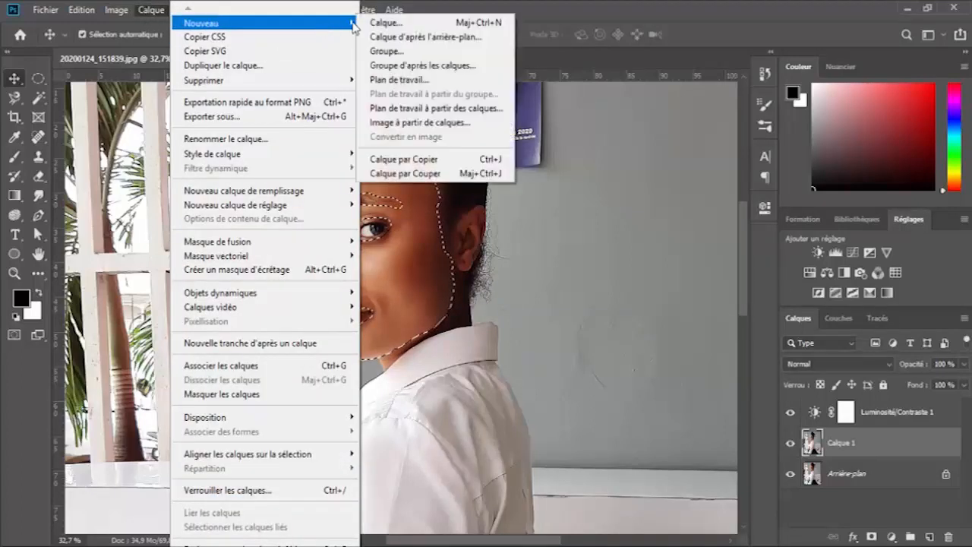
{"action": "left_click", "coordinate": [484, 165]}
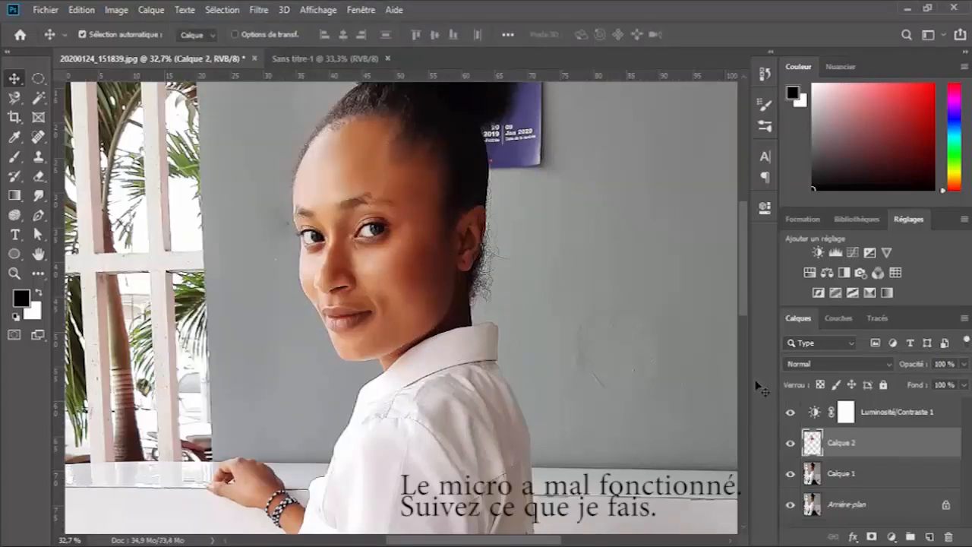
Hide the Arrière-plan layer and toggle the visibility of Calque 1 to check the isolated face skin.
{"action": "left_click", "coordinate": [790, 504]}
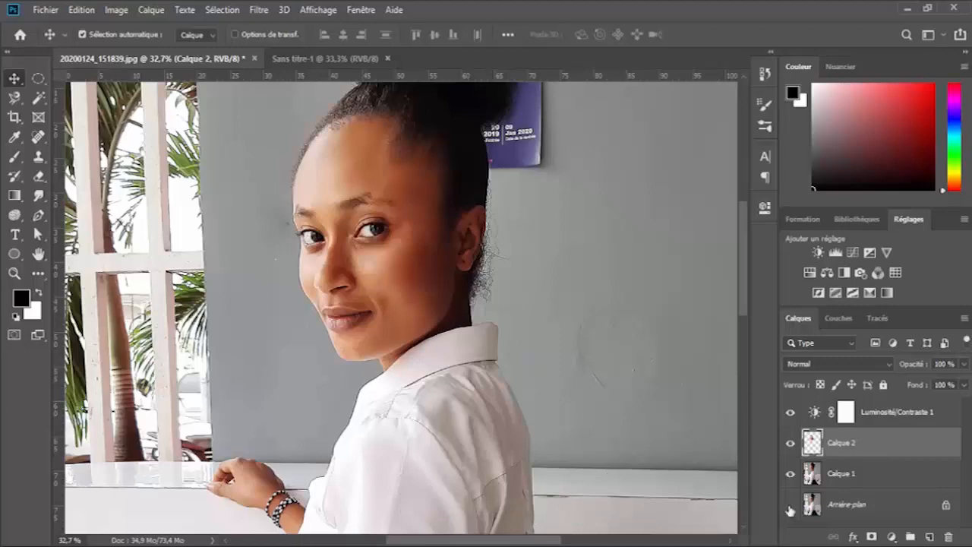
{"action": "left_click", "coordinate": [791, 476]}
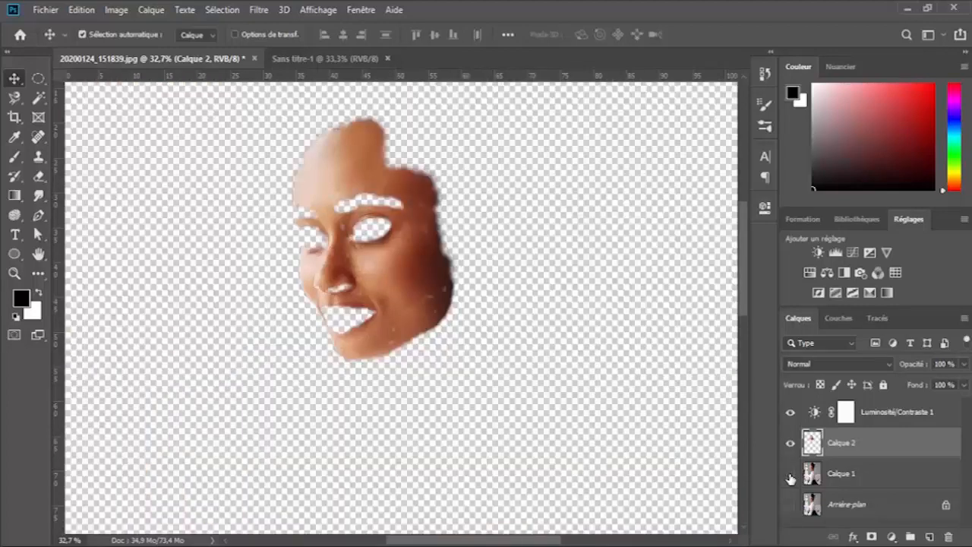
{"action": "left_click", "coordinate": [790, 476]}
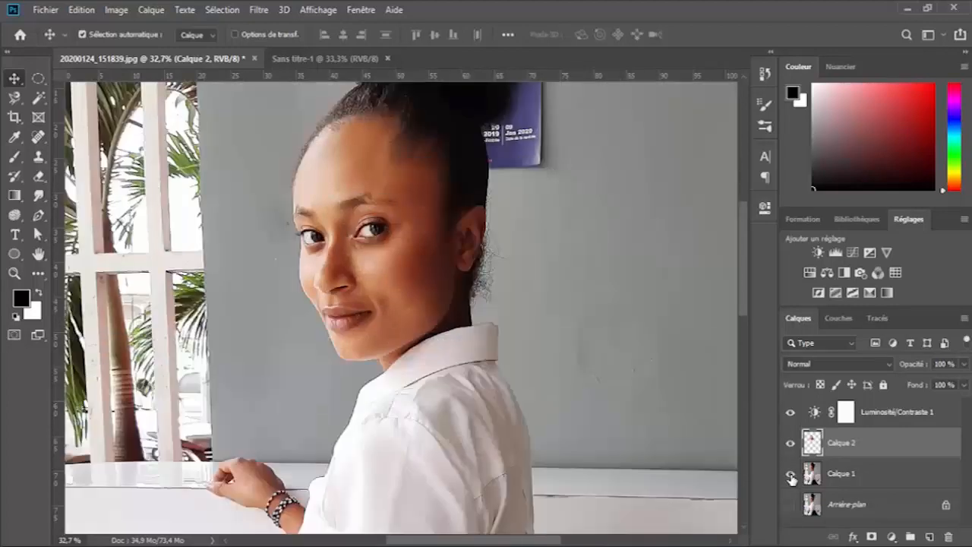
{"action": "left_click", "coordinate": [792, 477]}
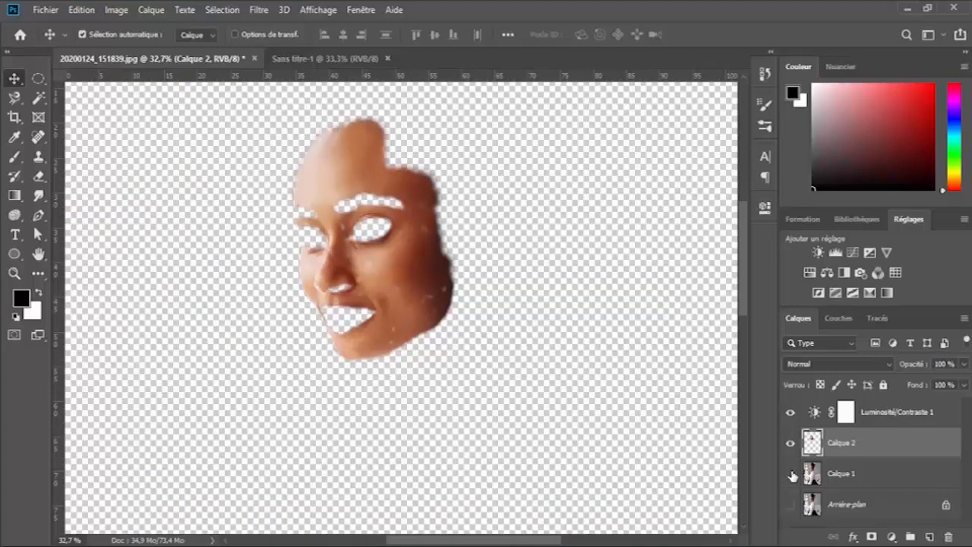
{"action": "left_click", "coordinate": [791, 476]}
{"action": "left_click", "coordinate": [790, 476]}
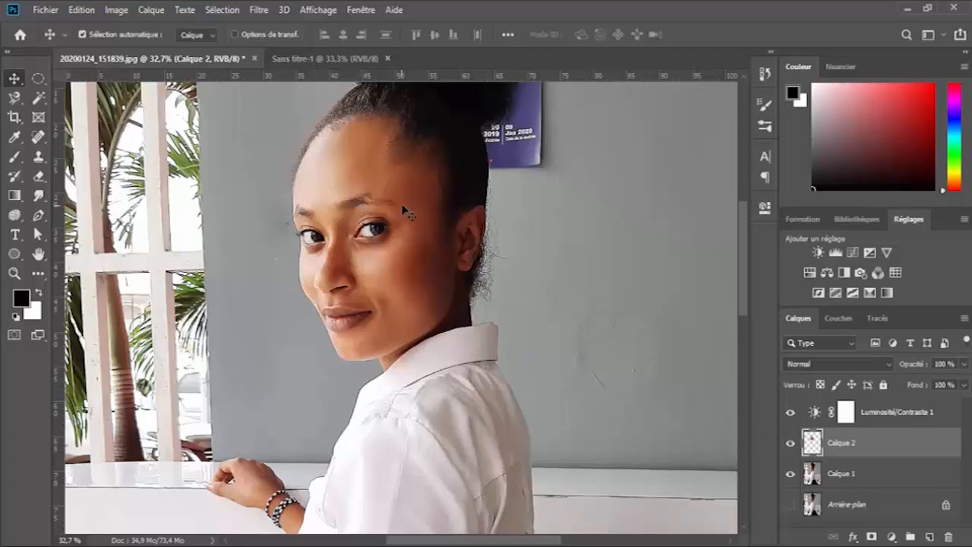
Zoom in on the face and open the Gaussian Blur filter for the face skin layer Calque 2.
{"action": "key", "text": "z"}
{"action": "left_click_drag", "start_coordinate": [368, 152], "coordinate": [249, 230]}
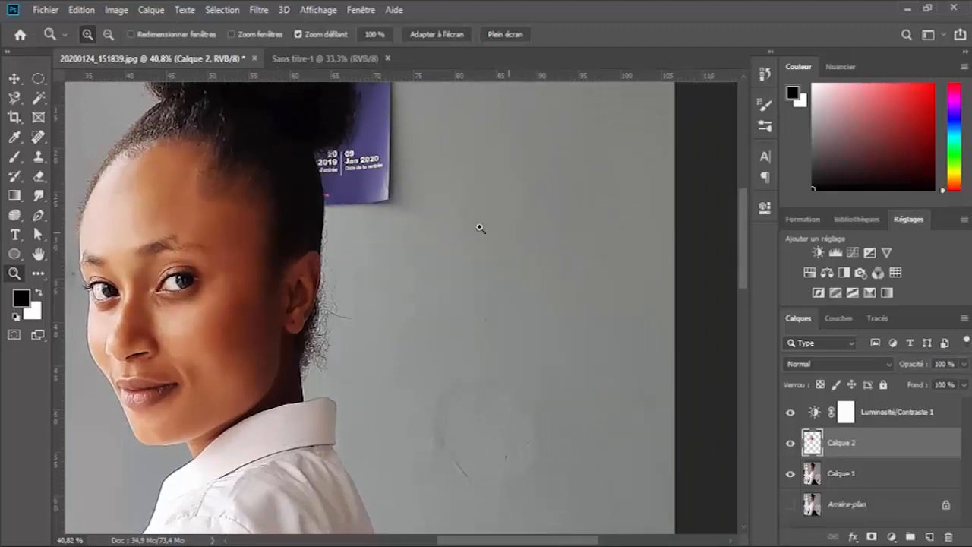
{"action": "left_click", "coordinate": [259, 9]}
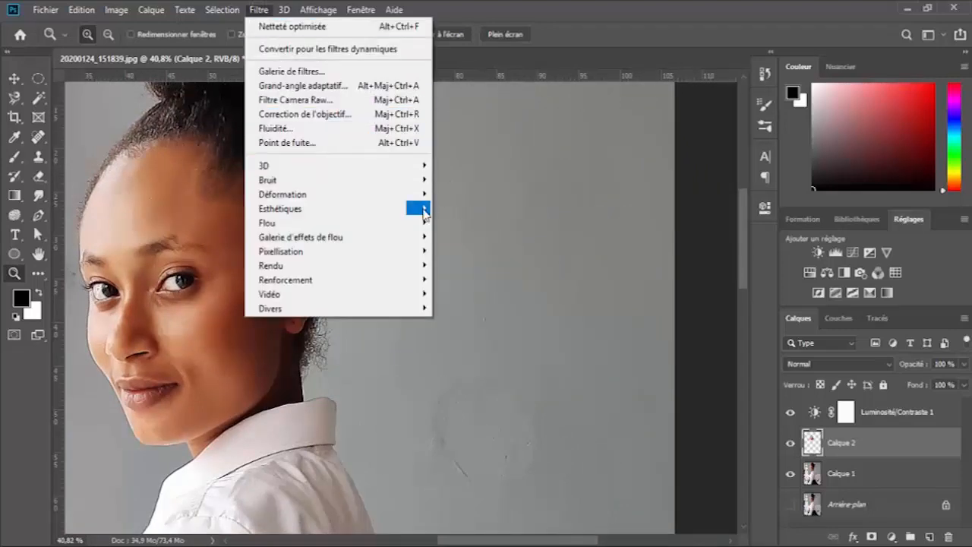
{"action": "mouse_move", "coordinate": [425, 228]}
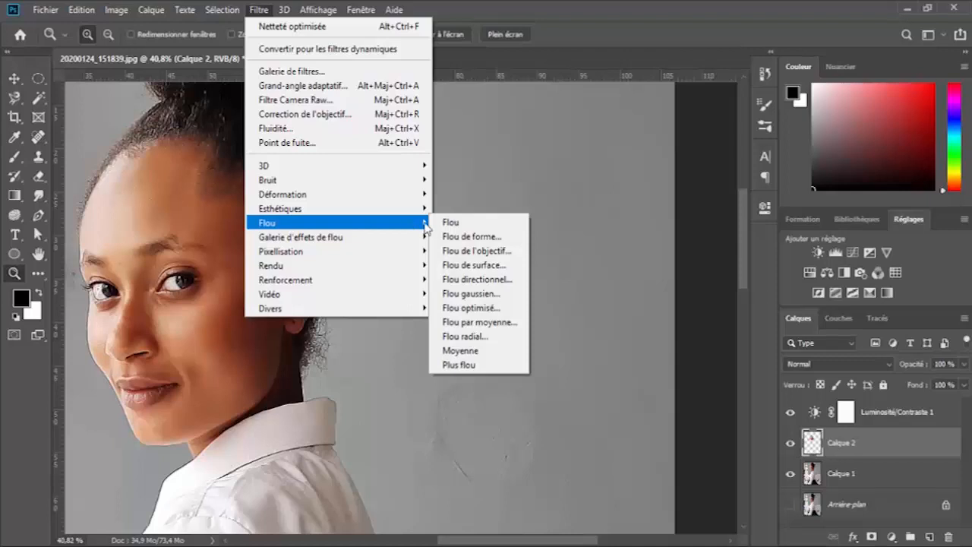
{"action": "left_click", "coordinate": [471, 294]}
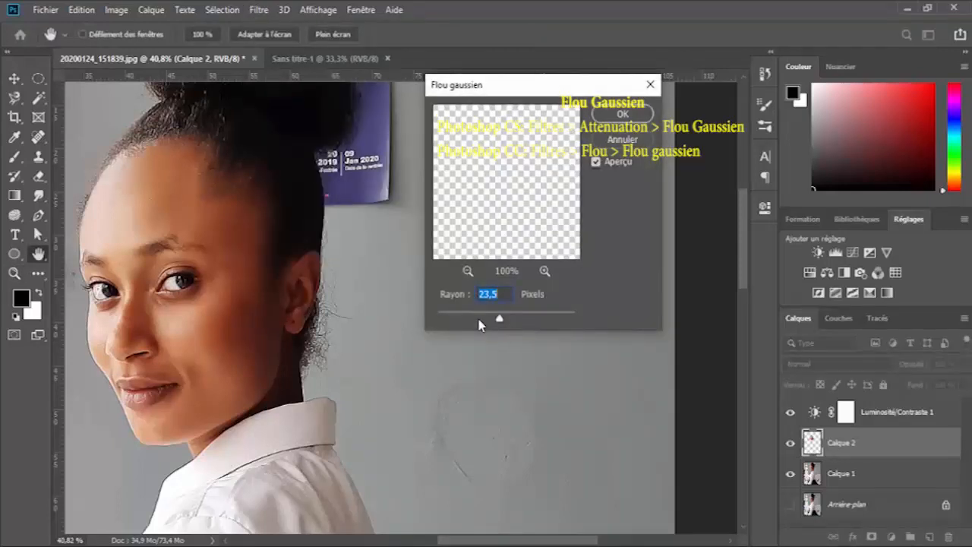
Try Gaussian blur radii of 2, 4.2 and 5 pixels, comparing the skin with the preview on and off.
{"action": "left_click_drag", "start_coordinate": [499, 318], "coordinate": [453, 324]}
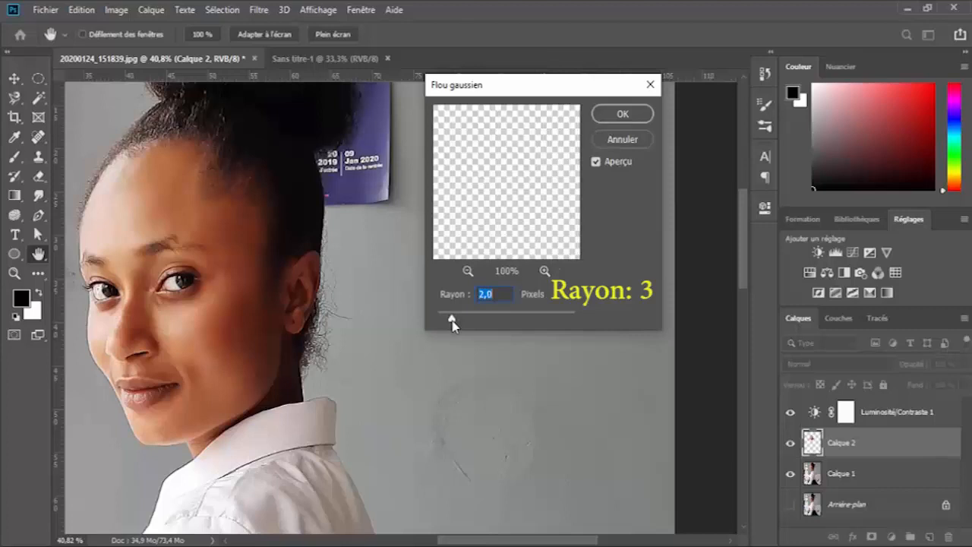
{"action": "left_click_drag", "start_coordinate": [455, 322], "coordinate": [467, 325]}
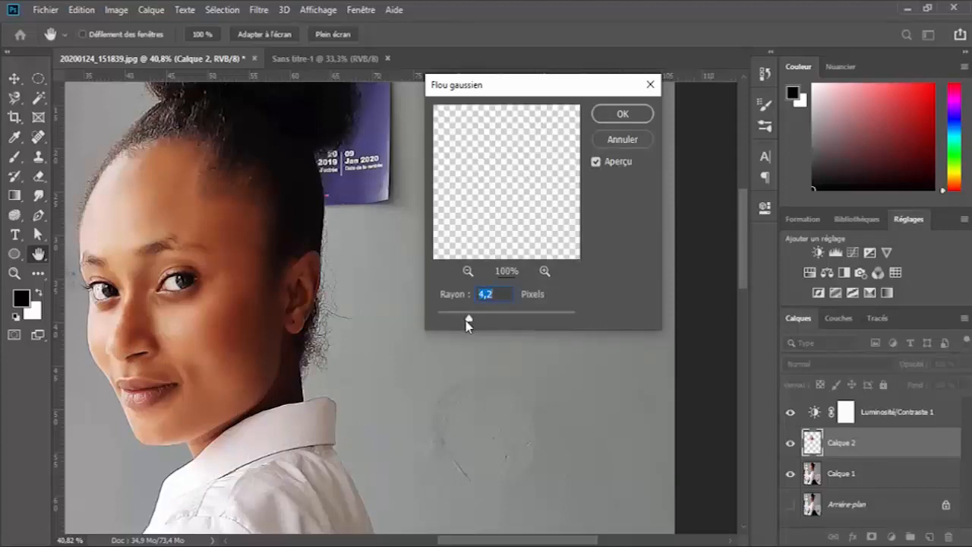
{"action": "left_click_drag", "start_coordinate": [467, 322], "coordinate": [475, 321]}
{"action": "left_click", "coordinate": [596, 163]}
{"action": "left_click", "coordinate": [595, 163]}
{"action": "left_click", "coordinate": [596, 162]}
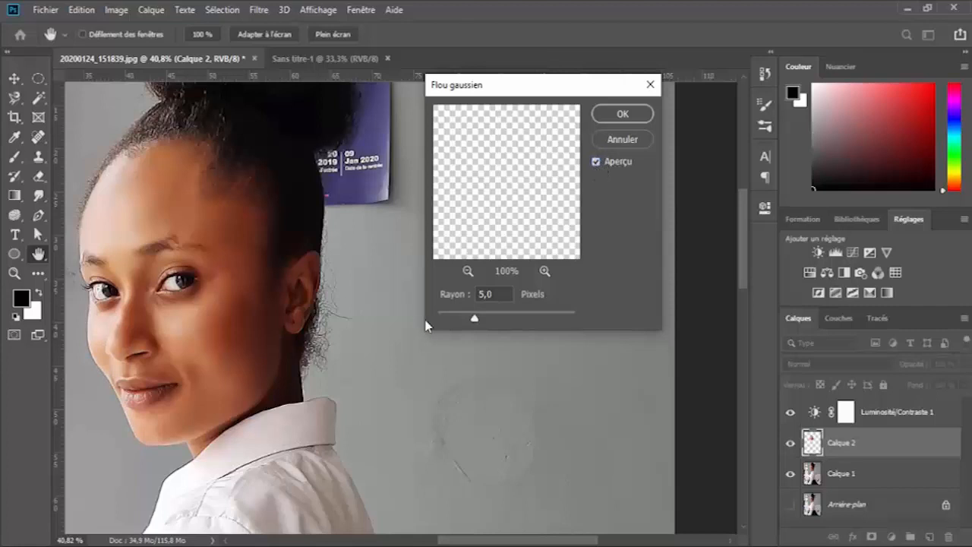
Set the Gaussian blur radius to 3 pixels, compare the preview on and off, and apply the blur.
{"action": "left_click_drag", "start_coordinate": [474, 319], "coordinate": [464, 322]}
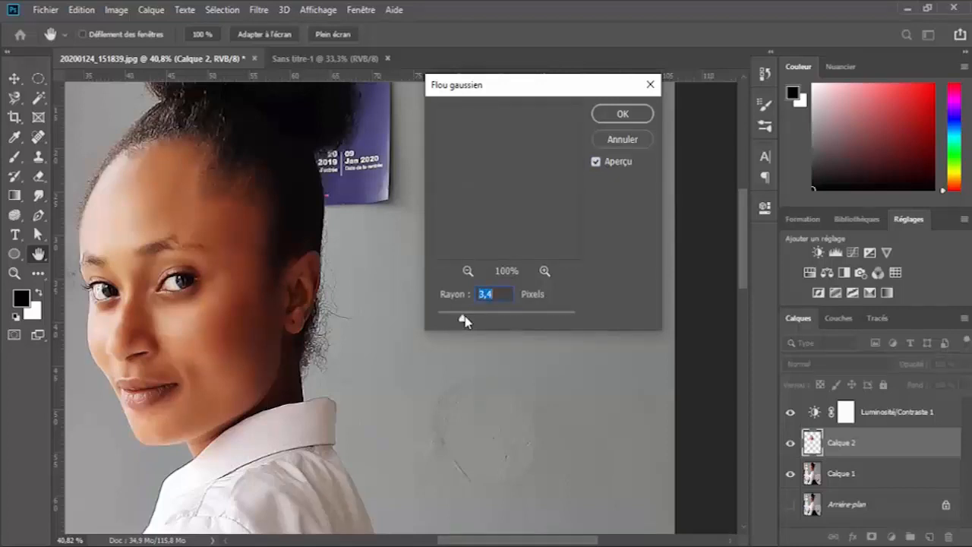
{"action": "type", "text": "3"}
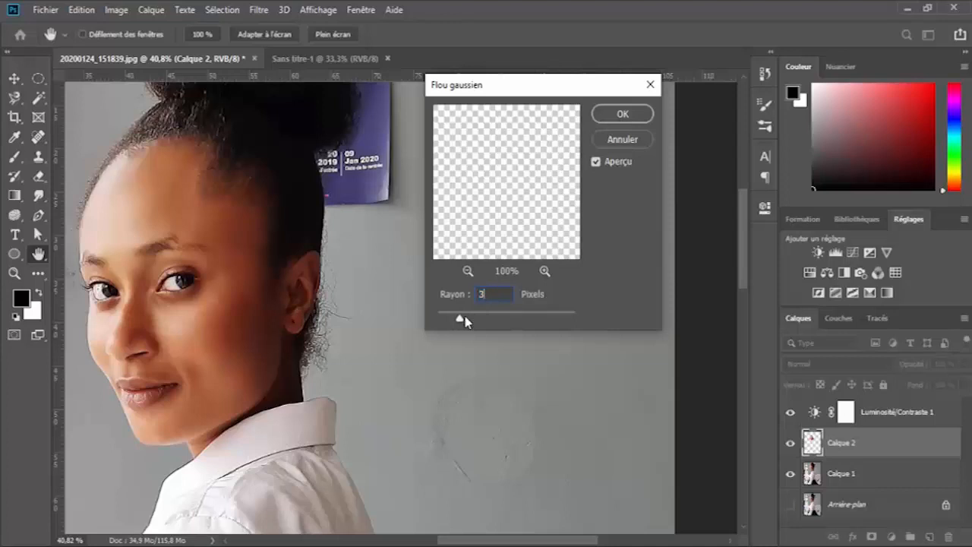
{"action": "left_click", "coordinate": [597, 162]}
{"action": "left_click", "coordinate": [596, 162]}
{"action": "left_click", "coordinate": [622, 115]}
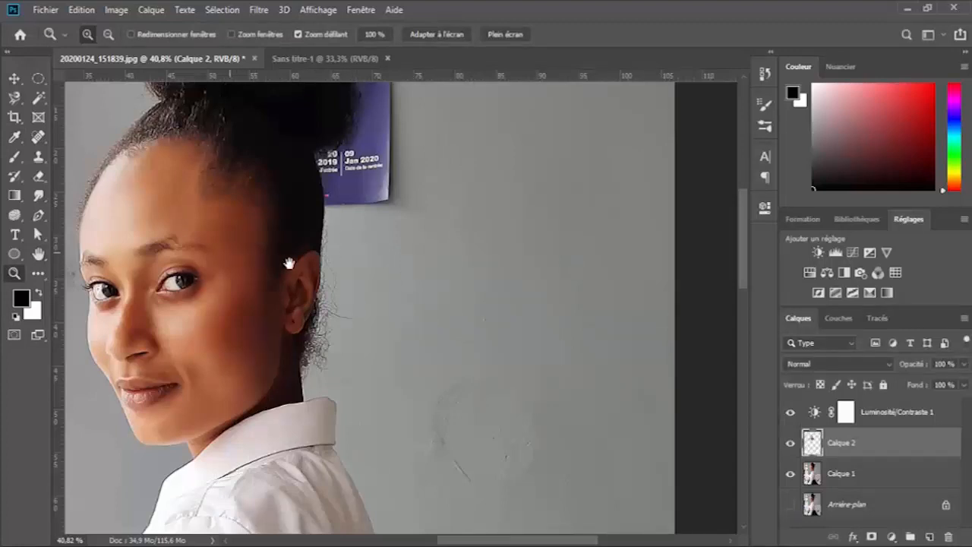
Toggle the visibility of Calque 2 to compare the face with and without the blurred skin.
{"action": "left_click_drag", "start_coordinate": [289, 264], "coordinate": [364, 265]}
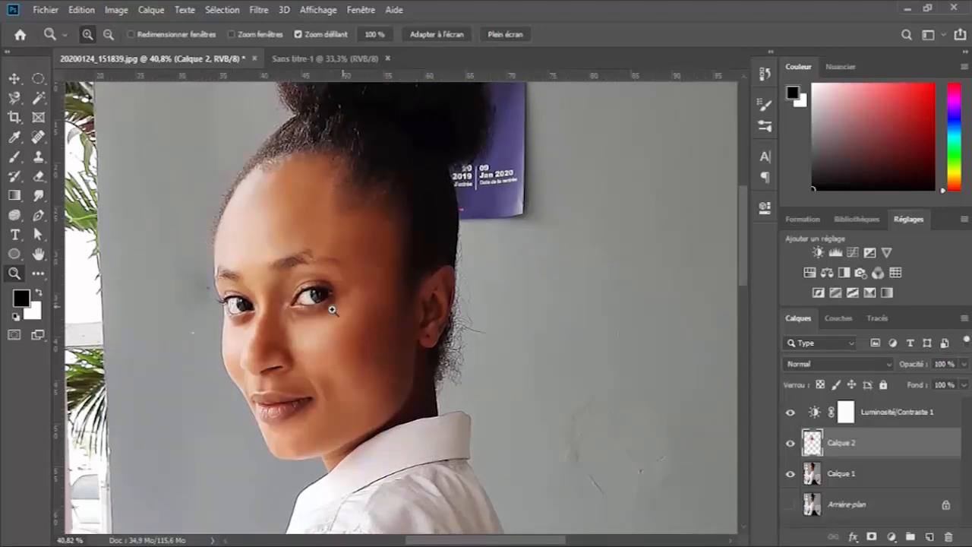
{"action": "left_click", "coordinate": [787, 446]}
{"action": "left_click", "coordinate": [789, 446]}
{"action": "left_click_drag", "start_coordinate": [317, 368], "coordinate": [357, 322]}
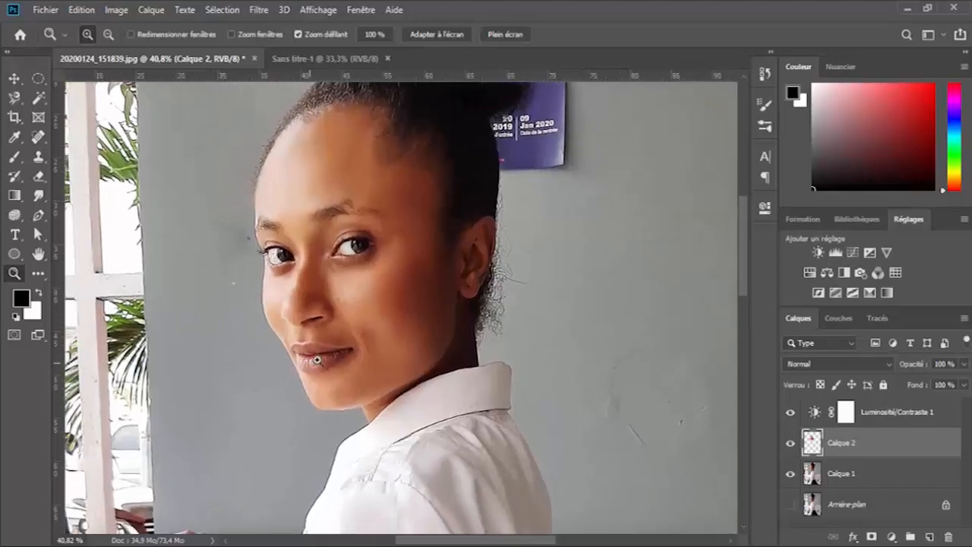
Add a new layer above Luminosité/Contraste 1 and choose a bright red foreground colour for the Brush tool.
{"action": "left_click_drag", "start_coordinate": [314, 360], "coordinate": [238, 342]}
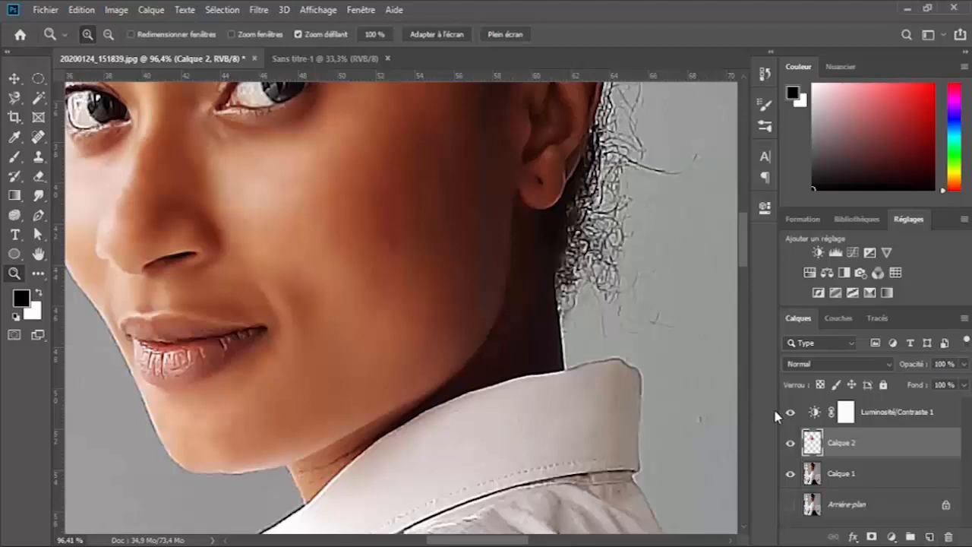
{"action": "left_click", "coordinate": [896, 413]}
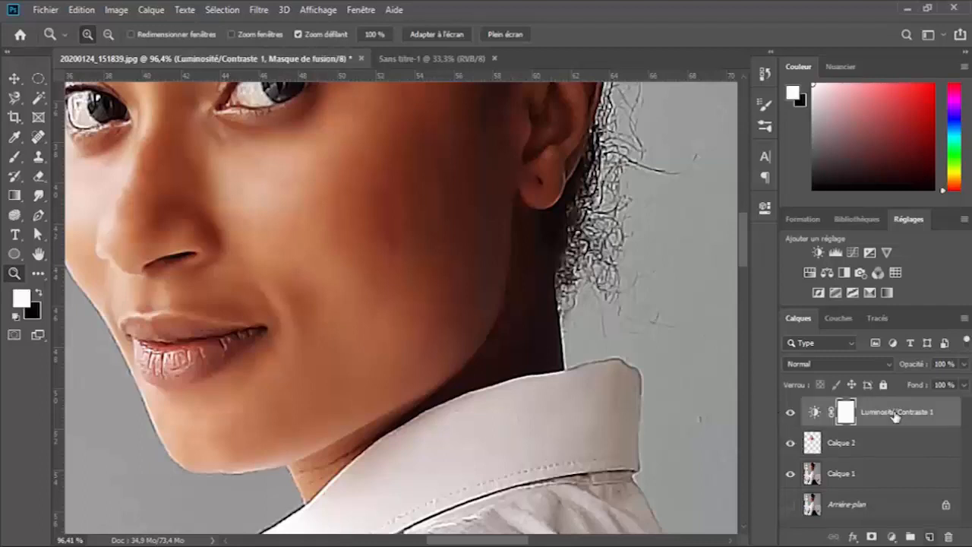
{"action": "left_click", "coordinate": [930, 537]}
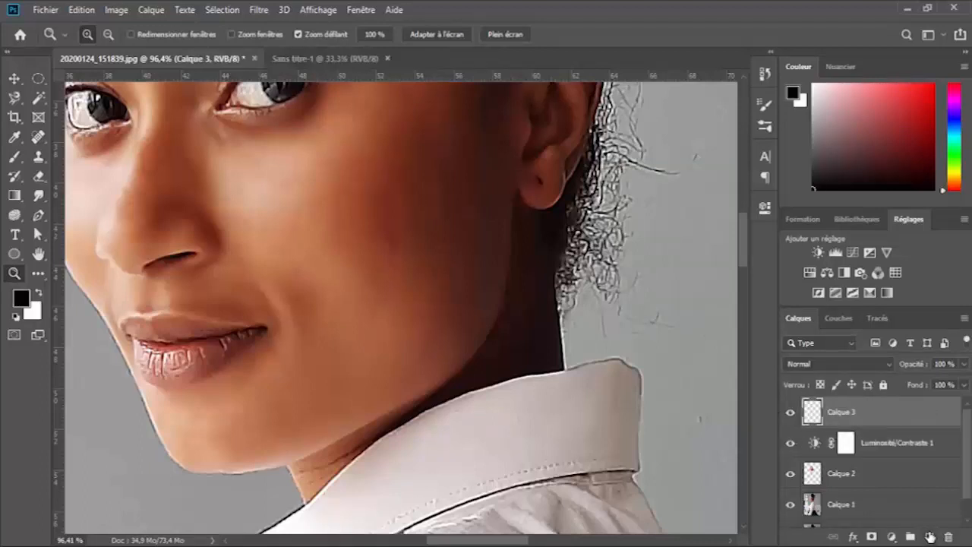
{"action": "left_click", "coordinate": [13, 158]}
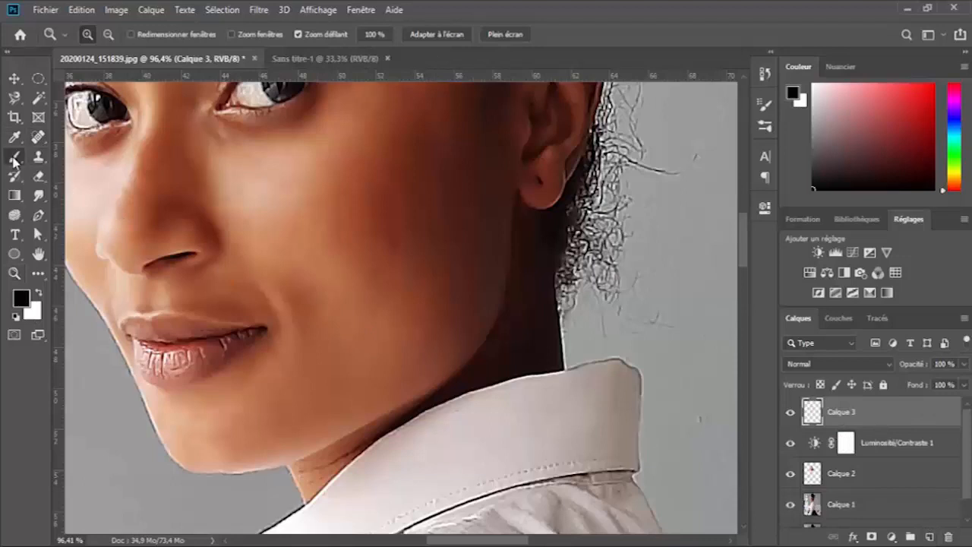
{"action": "left_click_drag", "start_coordinate": [225, 293], "coordinate": [262, 284]}
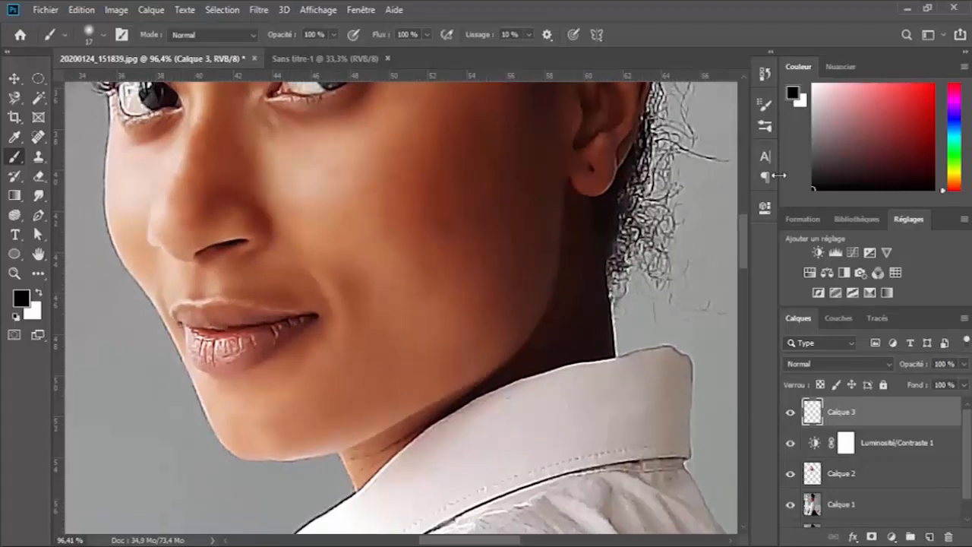
{"action": "left_click", "coordinate": [891, 112]}
{"action": "left_click_drag", "start_coordinate": [892, 112], "coordinate": [915, 102]}
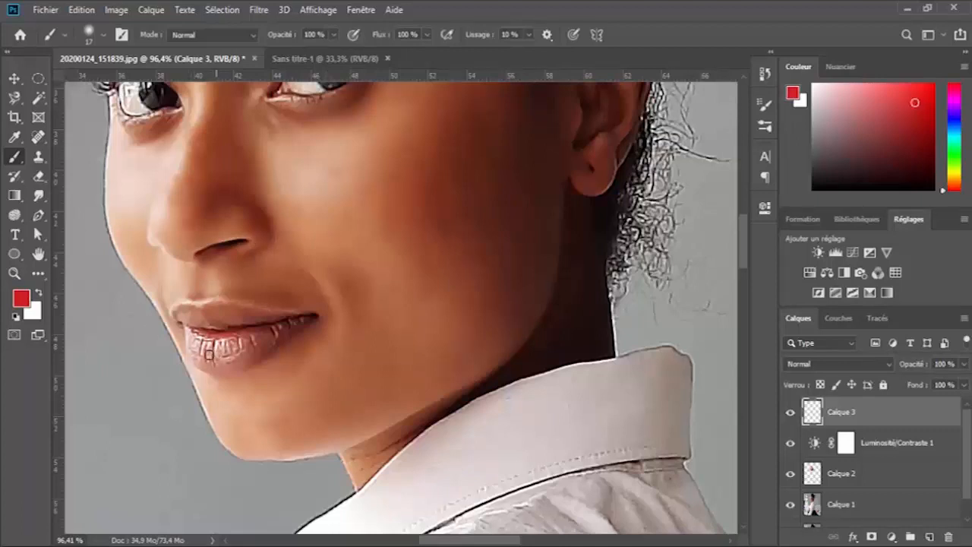
Paint both lips completely red on Calque 3 and set the layer's blending mode to Incrustation.
{"action": "left_click", "coordinate": [189, 345]}
{"action": "mouse_move", "coordinate": [189, 345]}
{"action": "left_mouse_down"}
{"action": "mouse_move", "coordinate": [202, 368]}
{"action": "mouse_move", "coordinate": [265, 356]}
{"action": "left_mouse_up"}
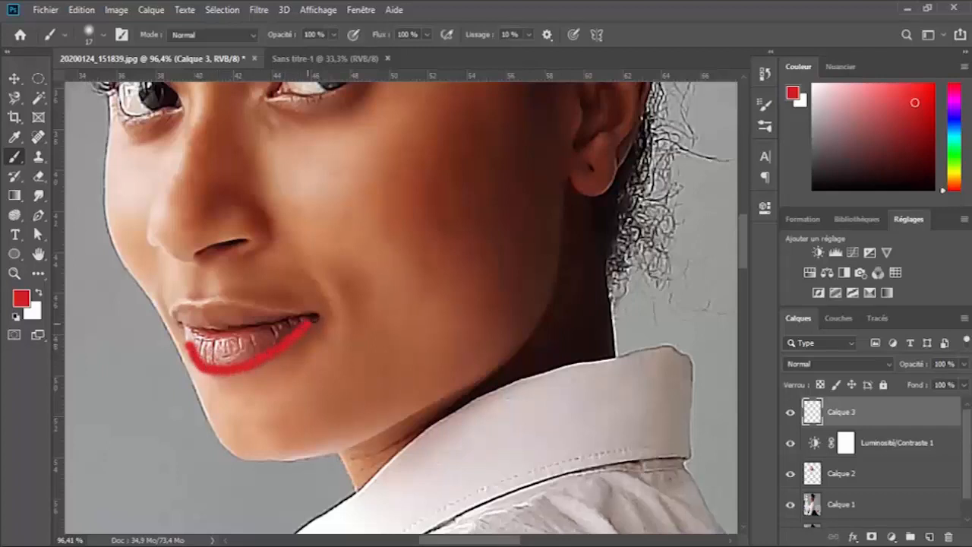
{"action": "mouse_move", "coordinate": [311, 322]}
{"action": "left_mouse_down"}
{"action": "mouse_move", "coordinate": [317, 313]}
{"action": "mouse_move", "coordinate": [283, 311]}
{"action": "mouse_move", "coordinate": [304, 322]}
{"action": "mouse_move", "coordinate": [325, 316]}
{"action": "left_mouse_up"}
{"action": "mouse_move", "coordinate": [274, 340]}
{"action": "left_mouse_down"}
{"action": "mouse_move", "coordinate": [258, 350]}
{"action": "mouse_move", "coordinate": [278, 342]}
{"action": "mouse_move", "coordinate": [205, 350]}
{"action": "mouse_move", "coordinate": [235, 358]}
{"action": "mouse_move", "coordinate": [265, 346]}
{"action": "mouse_move", "coordinate": [219, 337]}
{"action": "mouse_move", "coordinate": [199, 357]}
{"action": "mouse_move", "coordinate": [210, 347]}
{"action": "mouse_move", "coordinate": [183, 322]}
{"action": "mouse_move", "coordinate": [198, 312]}
{"action": "mouse_move", "coordinate": [182, 306]}
{"action": "mouse_move", "coordinate": [258, 305]}
{"action": "mouse_move", "coordinate": [282, 321]}
{"action": "mouse_move", "coordinate": [310, 319]}
{"action": "mouse_move", "coordinate": [235, 343]}
{"action": "mouse_move", "coordinate": [251, 354]}
{"action": "mouse_move", "coordinate": [206, 339]}
{"action": "mouse_move", "coordinate": [299, 321]}
{"action": "mouse_move", "coordinate": [263, 341]}
{"action": "mouse_move", "coordinate": [275, 330]}
{"action": "mouse_move", "coordinate": [259, 322]}
{"action": "mouse_move", "coordinate": [190, 326]}
{"action": "mouse_move", "coordinate": [176, 315]}
{"action": "mouse_move", "coordinate": [204, 349]}
{"action": "mouse_move", "coordinate": [238, 329]}
{"action": "mouse_move", "coordinate": [302, 327]}
{"action": "mouse_move", "coordinate": [204, 327]}
{"action": "mouse_move", "coordinate": [268, 339]}
{"action": "mouse_move", "coordinate": [241, 344]}
{"action": "mouse_move", "coordinate": [289, 319]}
{"action": "mouse_move", "coordinate": [206, 305]}
{"action": "mouse_move", "coordinate": [299, 318]}
{"action": "mouse_move", "coordinate": [229, 339]}
{"action": "left_mouse_up"}
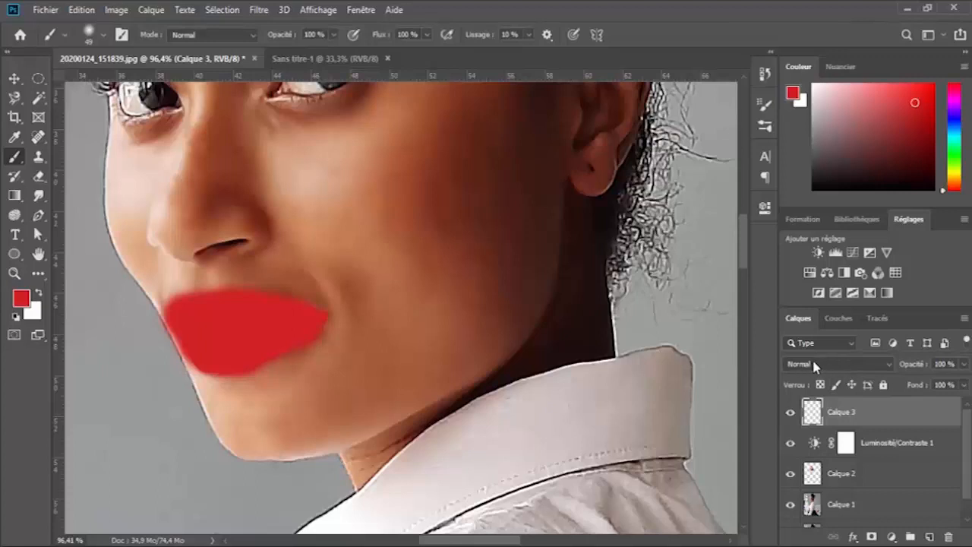
{"action": "left_click", "coordinate": [874, 367]}
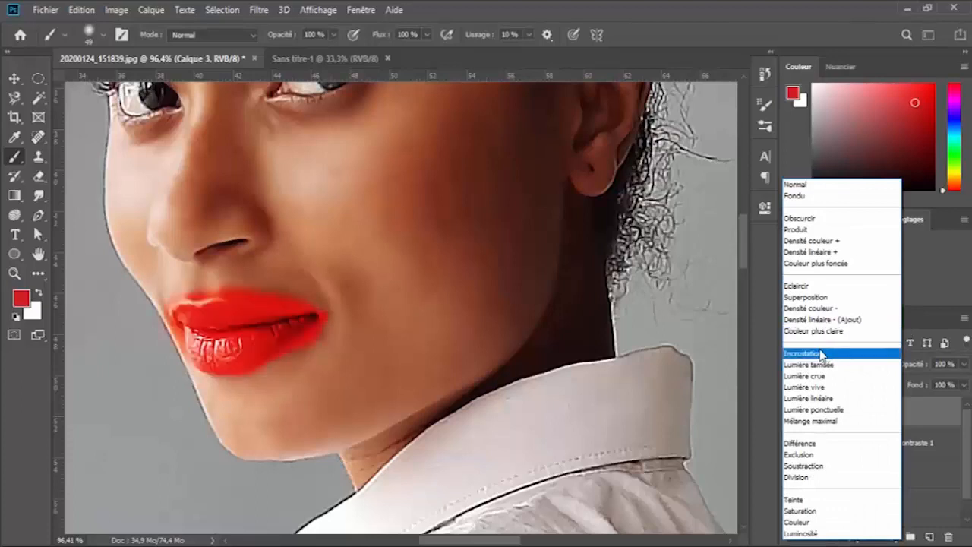
{"action": "left_click", "coordinate": [825, 355]}
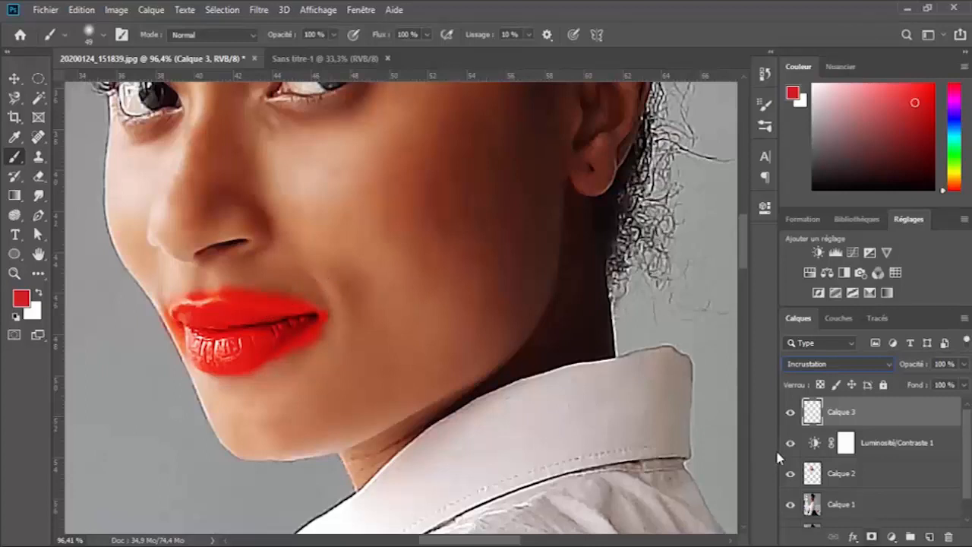
Add a layer mask to Calque 3 and paint it black with a size 36 brush to remove the red spilling past the lip edges.
{"action": "left_click", "coordinate": [871, 536]}
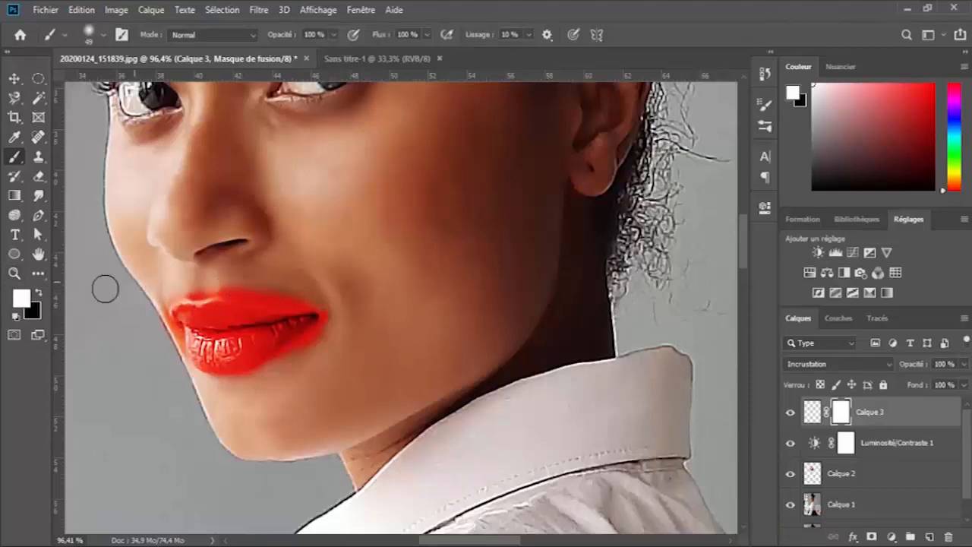
{"action": "key", "text": "x"}
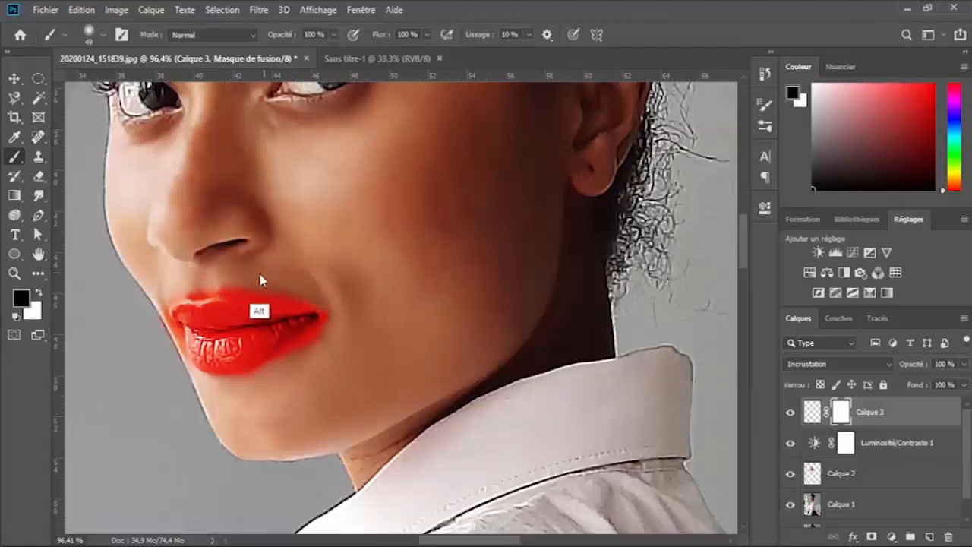
{"action": "left_click_drag", "start_coordinate": [264, 275], "coordinate": [256, 276]}
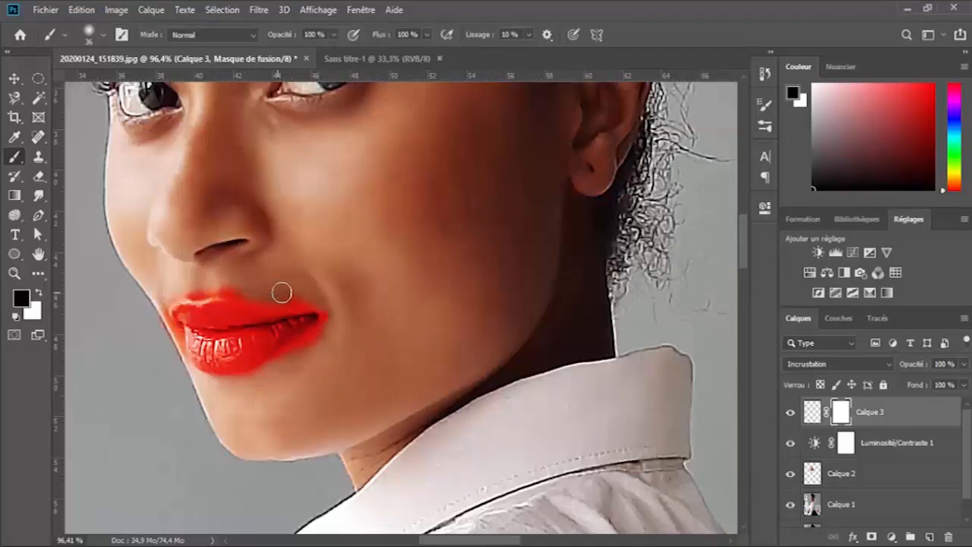
{"action": "mouse_move", "coordinate": [263, 295]}
{"action": "left_mouse_down"}
{"action": "mouse_move", "coordinate": [174, 289]}
{"action": "mouse_move", "coordinate": [163, 302]}
{"action": "mouse_move", "coordinate": [199, 369]}
{"action": "left_mouse_up"}
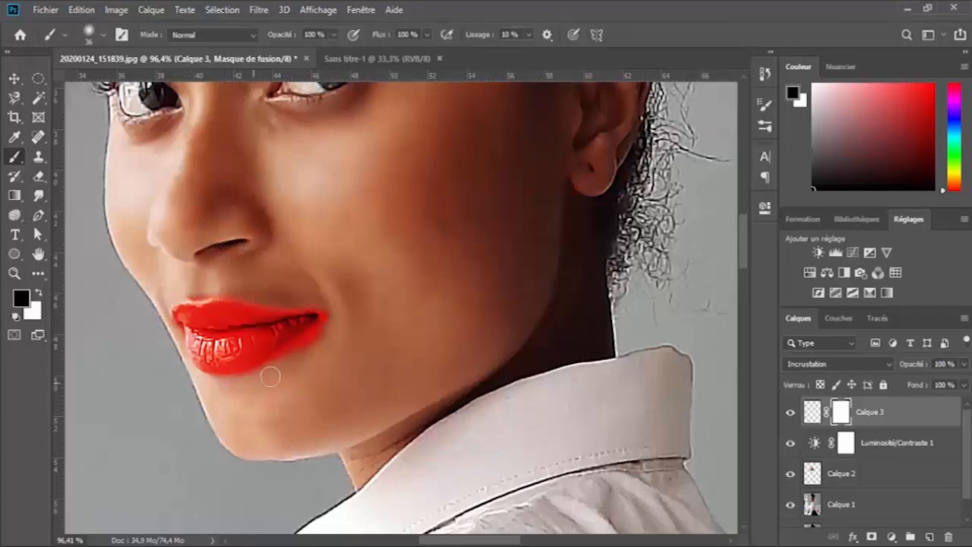
{"action": "mouse_move", "coordinate": [299, 351]}
{"action": "left_mouse_down"}
{"action": "mouse_move", "coordinate": [325, 330]}
{"action": "mouse_move", "coordinate": [332, 300]}
{"action": "mouse_move", "coordinate": [325, 332]}
{"action": "mouse_move", "coordinate": [315, 305]}
{"action": "mouse_move", "coordinate": [299, 303]}
{"action": "mouse_move", "coordinate": [317, 300]}
{"action": "mouse_move", "coordinate": [325, 330]}
{"action": "left_mouse_up"}
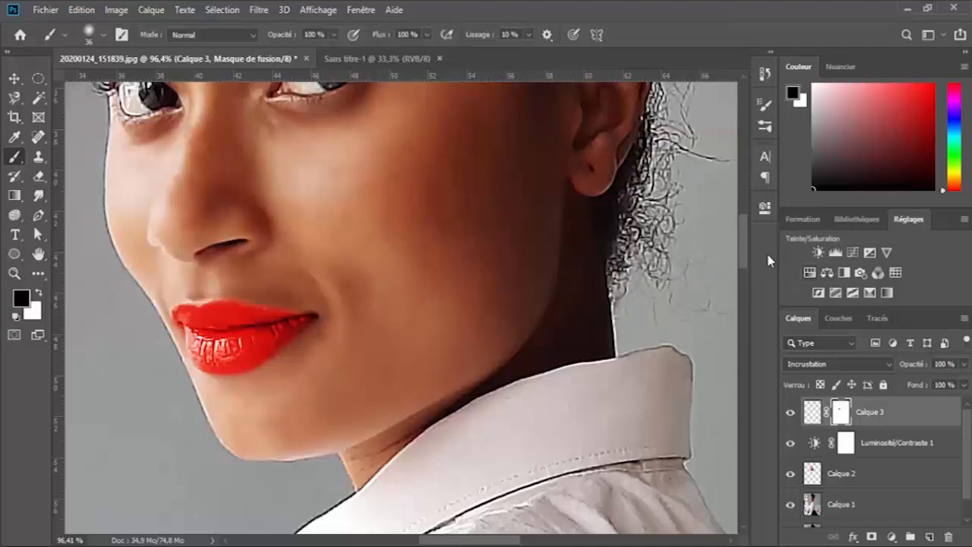
Add a Teinte/Saturation adjustment layer above Calque 3, try a hue of +59, and reset the adjustment.
{"action": "left_click", "coordinate": [810, 272]}
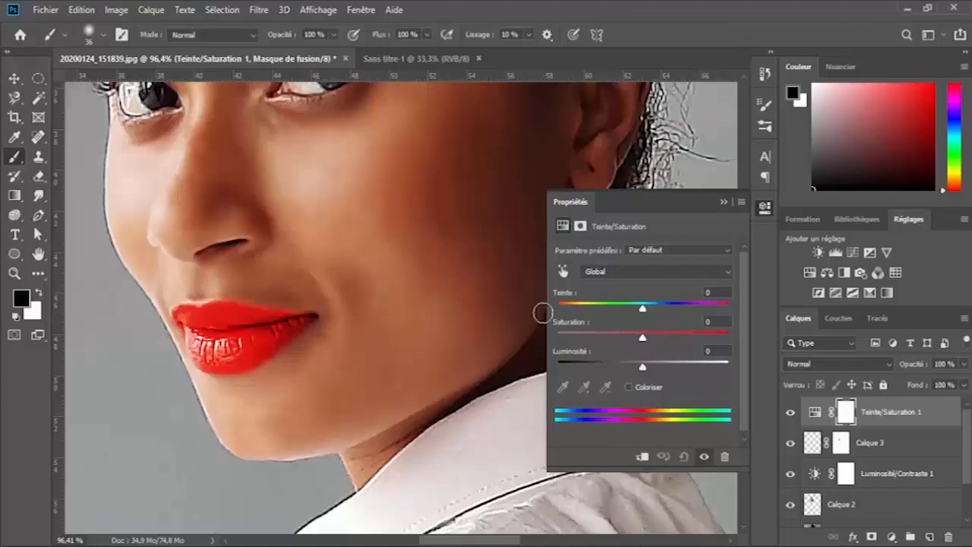
{"action": "left_click_drag", "start_coordinate": [642, 308], "coordinate": [686, 310]}
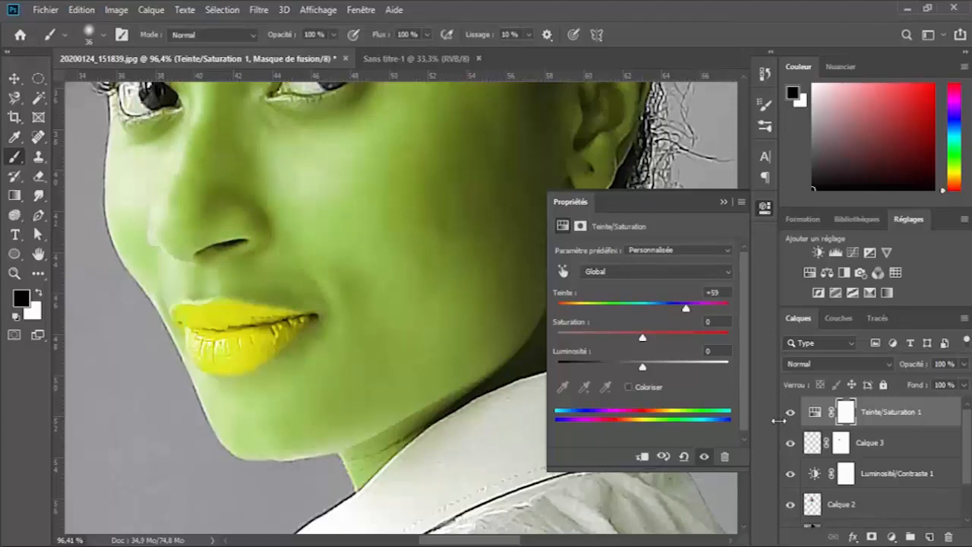
{"action": "left_click", "coordinate": [683, 456]}
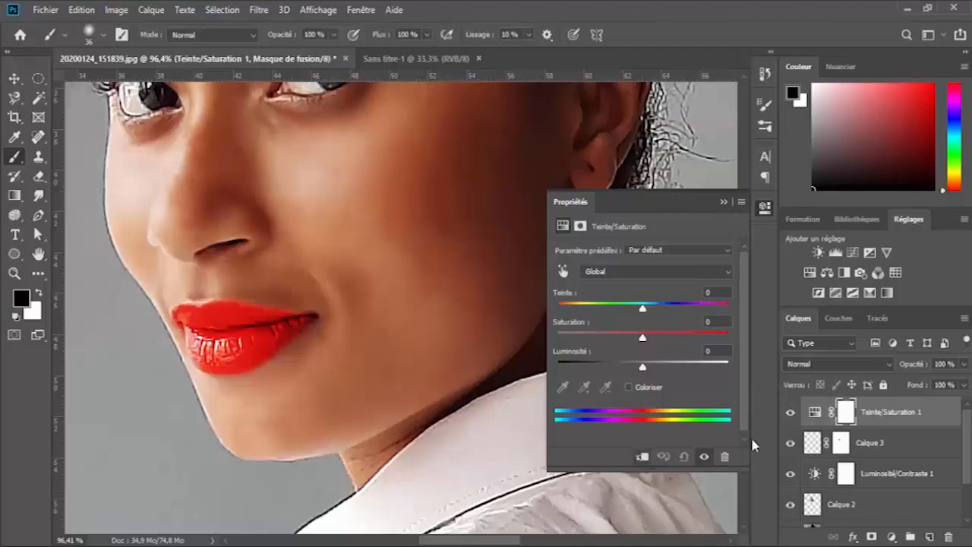
Clip the Teinte/Saturation adjustment to Calque 3 and set the hue to -41 with saturation at 0.
{"action": "left_click", "coordinate": [641, 456]}
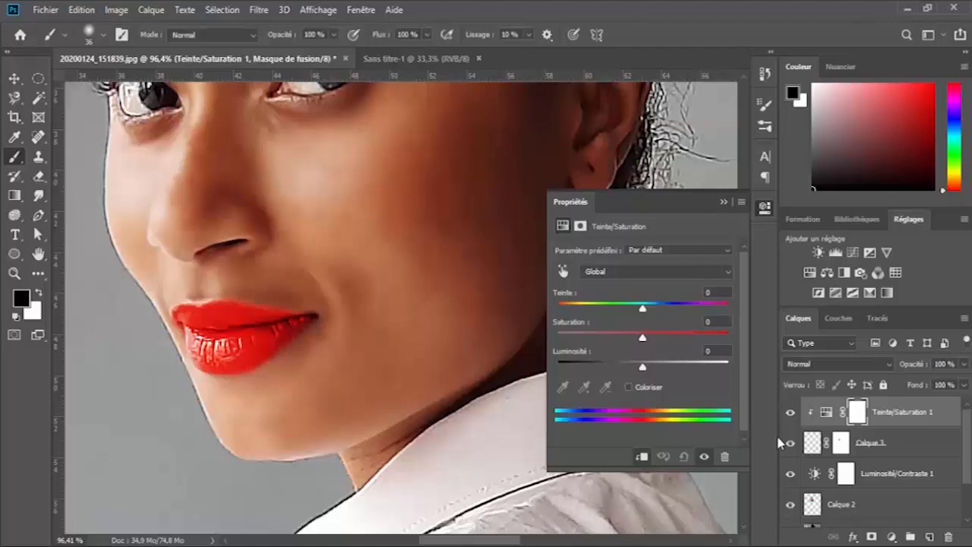
{"action": "left_click_drag", "start_coordinate": [642, 308], "coordinate": [608, 304]}
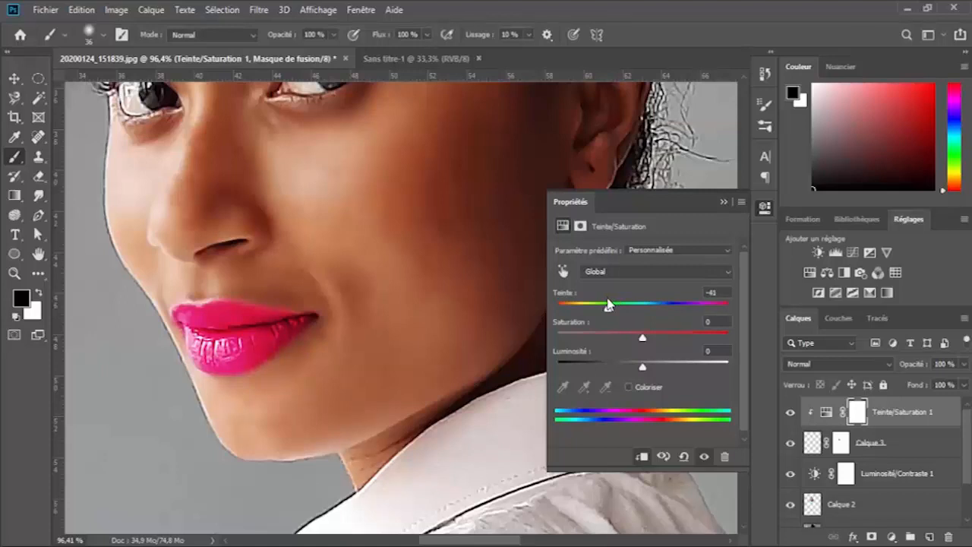
{"action": "mouse_move", "coordinate": [642, 337]}
{"action": "left_mouse_down"}
{"action": "mouse_move", "coordinate": [698, 345]}
{"action": "mouse_move", "coordinate": [599, 340]}
{"action": "mouse_move", "coordinate": [639, 339]}
{"action": "left_mouse_up"}
{"action": "left_click", "coordinate": [690, 323]}
{"action": "type", "text": "0"}
{"action": "left_click", "coordinate": [722, 204]}
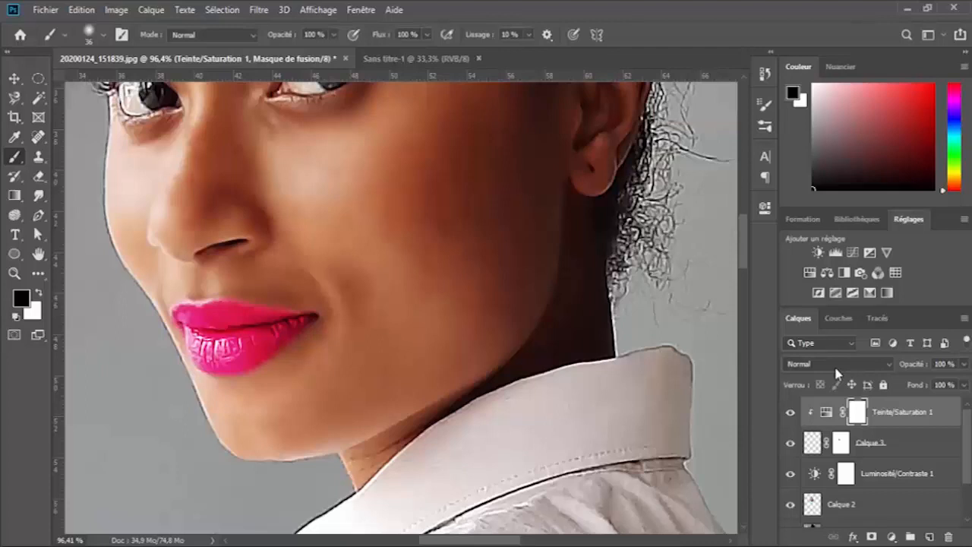
Rename the lipstick layer Calque 3 as "Rouge à lèvres" and reduce its opacity to 69%.
{"action": "left_click", "coordinate": [812, 442]}
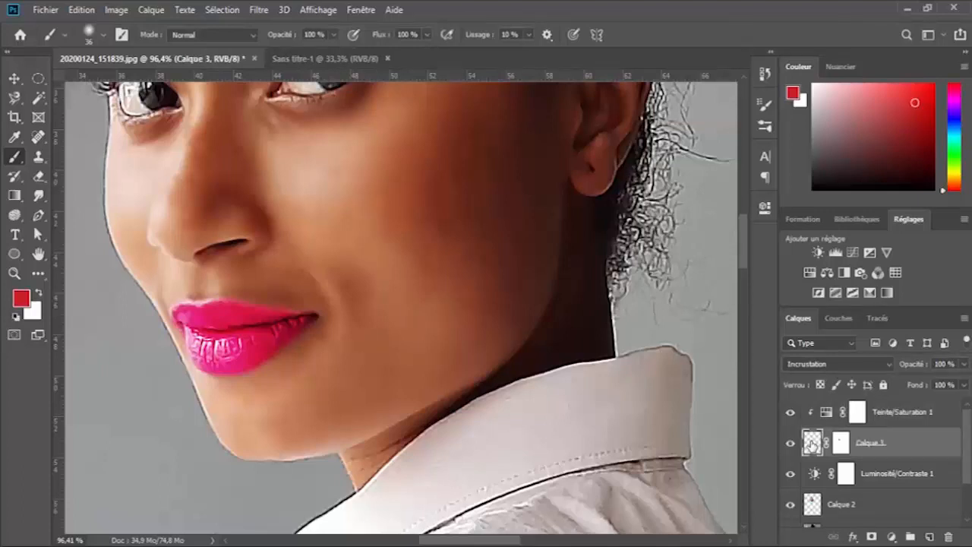
{"action": "double_click", "coordinate": [871, 443]}
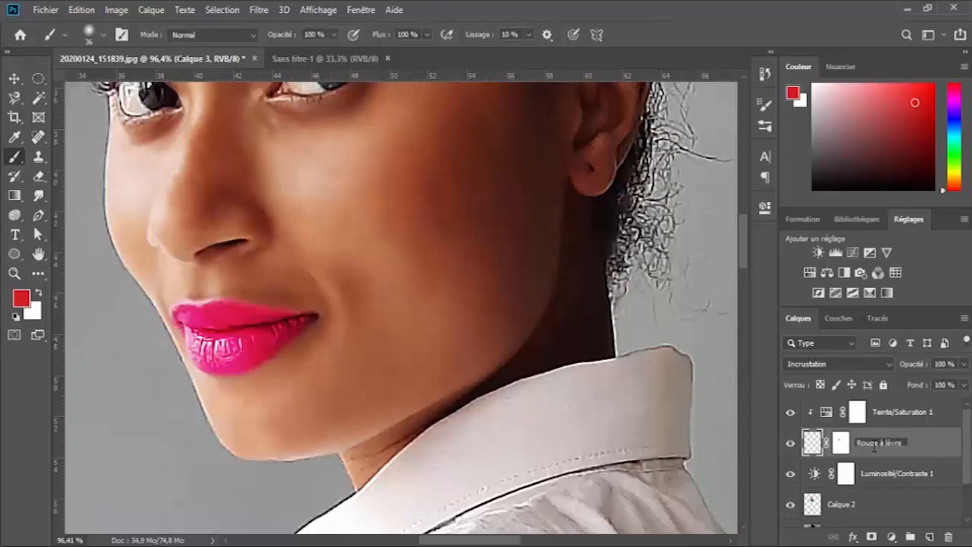
{"action": "key", "text": "Return"}
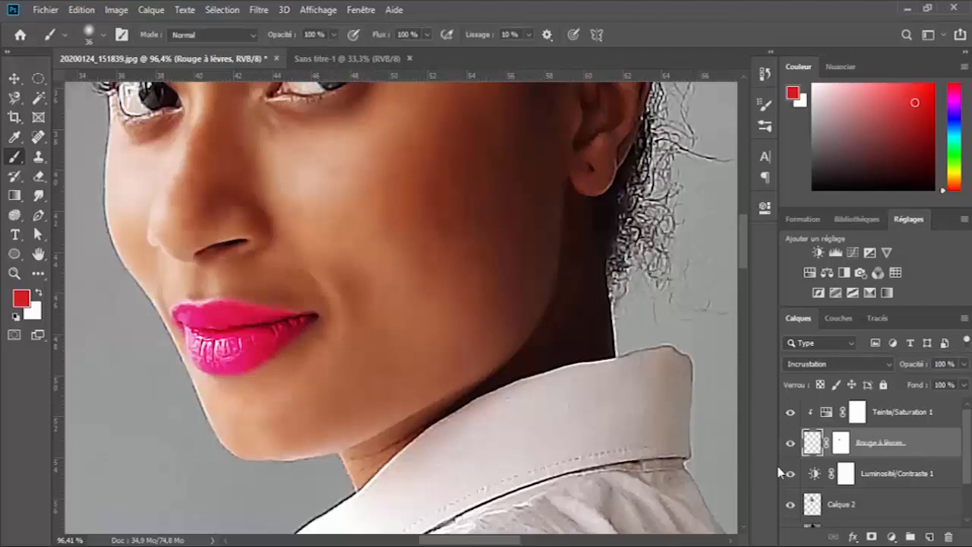
{"action": "left_click_drag", "start_coordinate": [916, 370], "coordinate": [874, 364]}
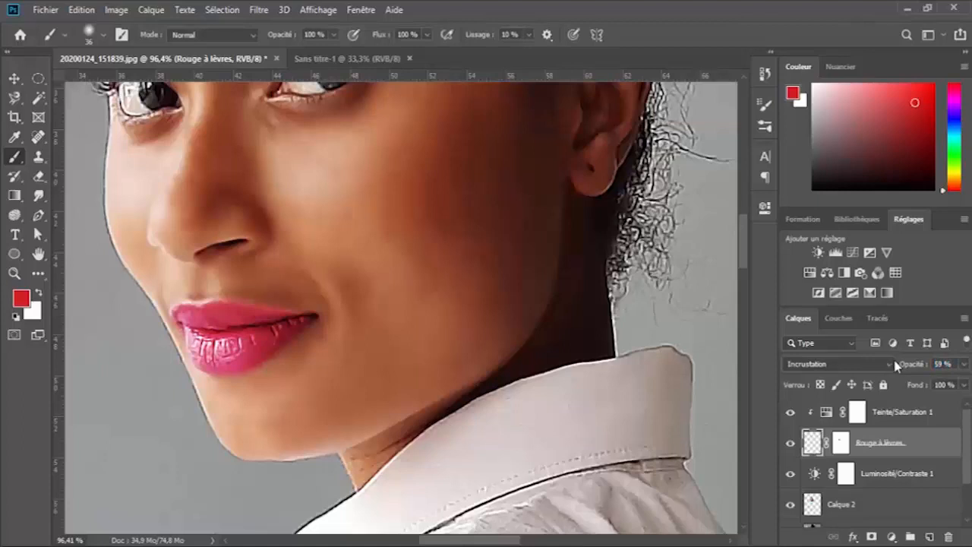
{"action": "left_click_drag", "start_coordinate": [911, 368], "coordinate": [920, 369]}
Paint red eyeshadow over both upper eyelids on a new layer above Teinte/Saturation 1 and set its blending mode to Incrustation.
{"action": "mouse_move", "coordinate": [379, 202]}
{"action": "left_mouse_down"}
{"action": "mouse_move", "coordinate": [386, 277]}
{"action": "mouse_move", "coordinate": [446, 327]}
{"action": "left_mouse_up"}
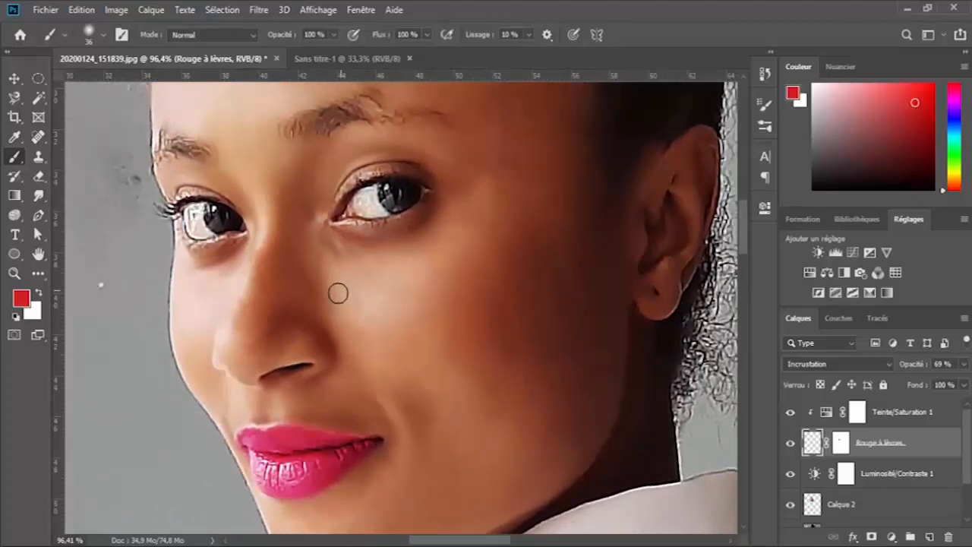
{"action": "mouse_move", "coordinate": [341, 256]}
{"action": "left_mouse_down"}
{"action": "mouse_move", "coordinate": [354, 301]}
{"action": "mouse_move", "coordinate": [365, 281]}
{"action": "mouse_move", "coordinate": [357, 261]}
{"action": "left_mouse_up"}
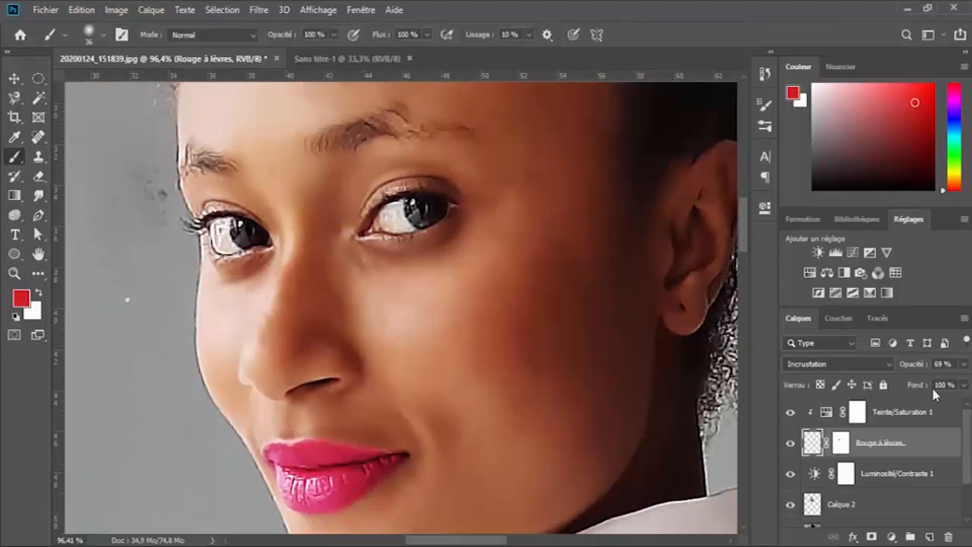
{"action": "left_click", "coordinate": [906, 411]}
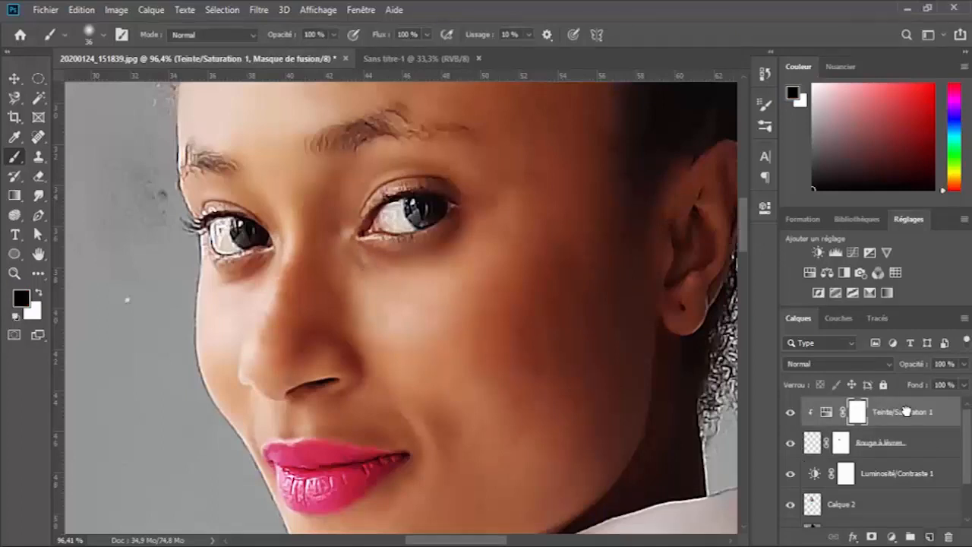
{"action": "left_click", "coordinate": [927, 537]}
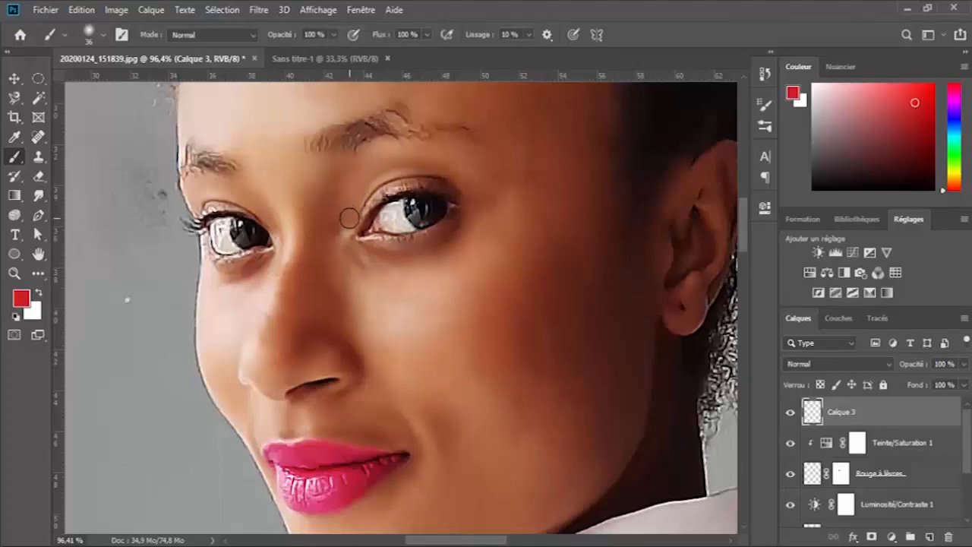
{"action": "mouse_move", "coordinate": [349, 218]}
{"action": "left_mouse_down"}
{"action": "mouse_move", "coordinate": [364, 194]}
{"action": "mouse_move", "coordinate": [402, 180]}
{"action": "mouse_move", "coordinate": [461, 178]}
{"action": "mouse_move", "coordinate": [462, 190]}
{"action": "mouse_move", "coordinate": [445, 175]}
{"action": "mouse_move", "coordinate": [470, 193]}
{"action": "mouse_move", "coordinate": [464, 172]}
{"action": "mouse_move", "coordinate": [482, 190]}
{"action": "mouse_move", "coordinate": [468, 169]}
{"action": "mouse_move", "coordinate": [418, 162]}
{"action": "mouse_move", "coordinate": [373, 173]}
{"action": "mouse_move", "coordinate": [341, 216]}
{"action": "mouse_move", "coordinate": [344, 202]}
{"action": "mouse_move", "coordinate": [342, 228]}
{"action": "mouse_move", "coordinate": [341, 206]}
{"action": "mouse_move", "coordinate": [360, 178]}
{"action": "mouse_move", "coordinate": [390, 163]}
{"action": "mouse_move", "coordinate": [438, 157]}
{"action": "mouse_move", "coordinate": [468, 168]}
{"action": "left_mouse_up"}
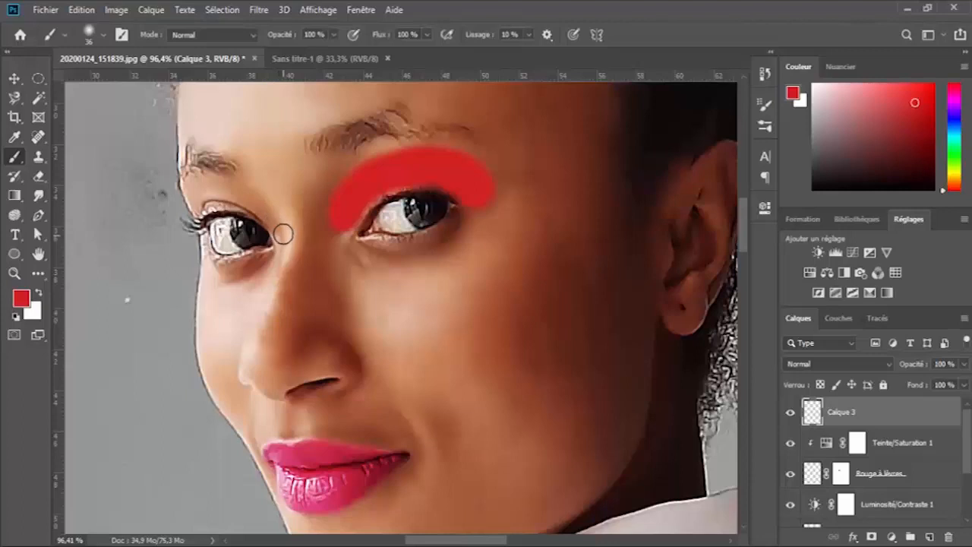
{"action": "mouse_move", "coordinate": [283, 234]}
{"action": "left_mouse_down"}
{"action": "mouse_move", "coordinate": [239, 199]}
{"action": "mouse_move", "coordinate": [195, 203]}
{"action": "mouse_move", "coordinate": [190, 195]}
{"action": "mouse_move", "coordinate": [229, 192]}
{"action": "mouse_move", "coordinate": [215, 187]}
{"action": "mouse_move", "coordinate": [196, 189]}
{"action": "mouse_move", "coordinate": [259, 195]}
{"action": "mouse_move", "coordinate": [283, 215]}
{"action": "mouse_move", "coordinate": [280, 241]}
{"action": "mouse_move", "coordinate": [283, 223]}
{"action": "mouse_move", "coordinate": [261, 198]}
{"action": "mouse_move", "coordinate": [222, 183]}
{"action": "mouse_move", "coordinate": [190, 186]}
{"action": "mouse_move", "coordinate": [239, 186]}
{"action": "mouse_move", "coordinate": [285, 219]}
{"action": "left_mouse_up"}
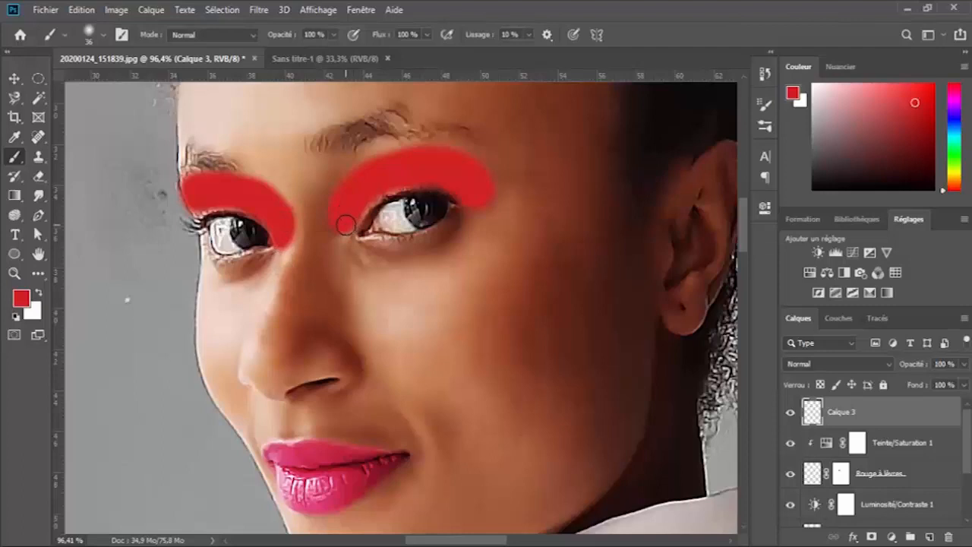
{"action": "mouse_move", "coordinate": [345, 225]}
{"action": "left_mouse_down"}
{"action": "mouse_move", "coordinate": [393, 182]}
{"action": "mouse_move", "coordinate": [413, 178]}
{"action": "left_mouse_up"}
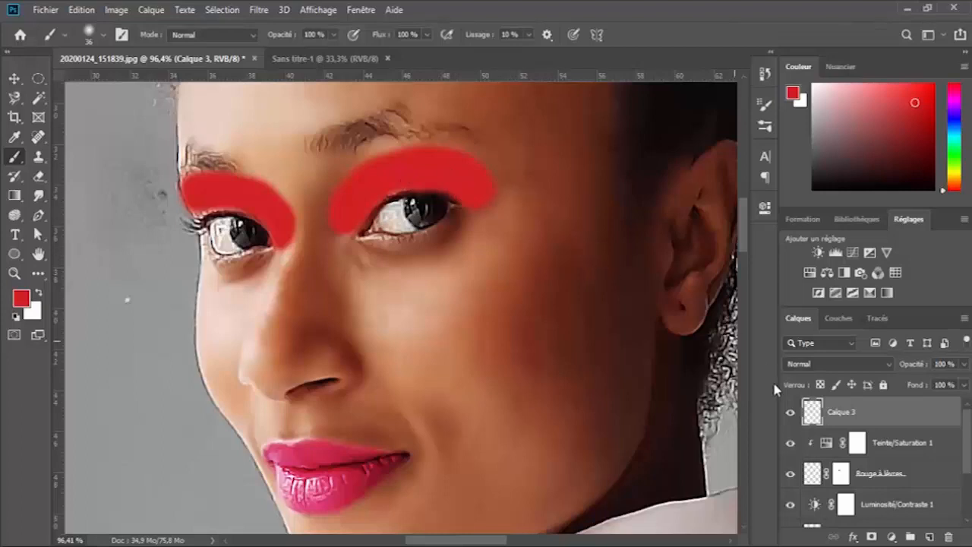
{"action": "left_click", "coordinate": [890, 369]}
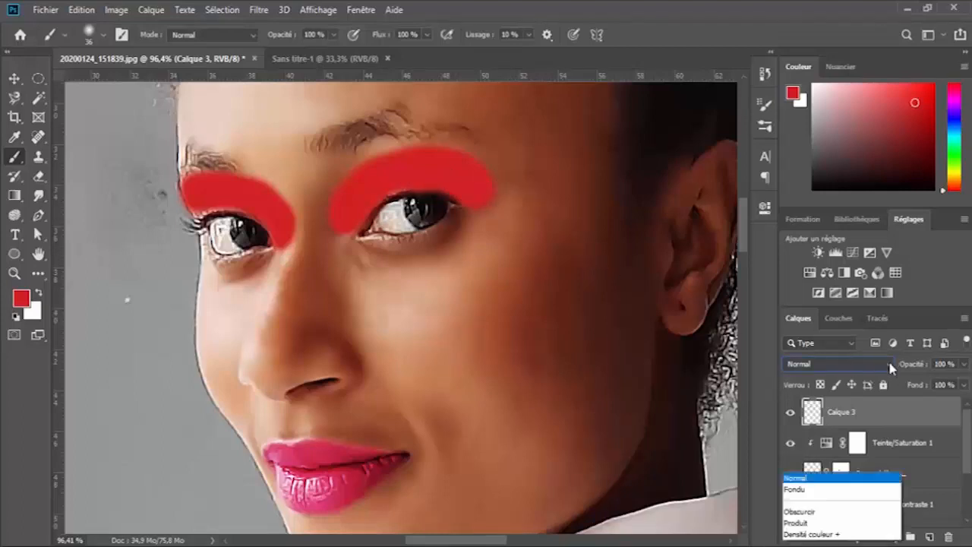
{"action": "left_click", "coordinate": [827, 351]}
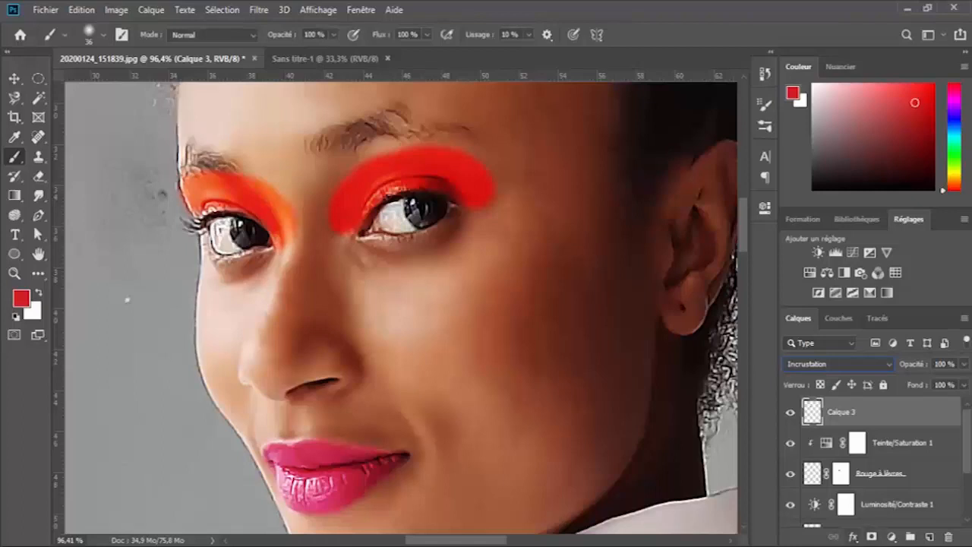
Add a layer mask to the eyeshadow layer and paint it black to trim the red around the outer edges of both eyelids.
{"action": "left_click", "coordinate": [871, 537]}
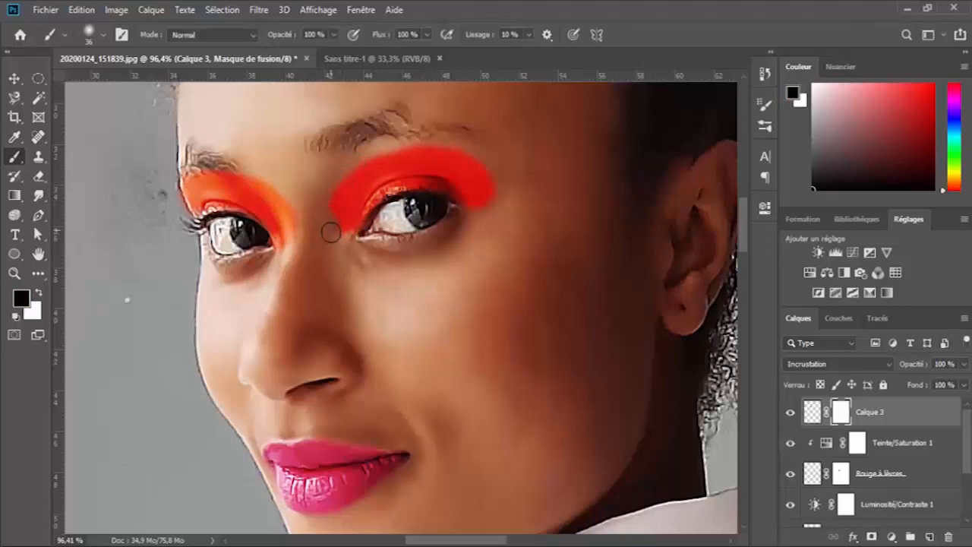
{"action": "mouse_move", "coordinate": [331, 233]}
{"action": "left_mouse_down"}
{"action": "mouse_move", "coordinate": [344, 183]}
{"action": "mouse_move", "coordinate": [390, 153]}
{"action": "mouse_move", "coordinate": [460, 153]}
{"action": "mouse_move", "coordinate": [484, 166]}
{"action": "mouse_move", "coordinate": [490, 205]}
{"action": "mouse_move", "coordinate": [484, 183]}
{"action": "mouse_move", "coordinate": [446, 145]}
{"action": "mouse_move", "coordinate": [485, 202]}
{"action": "left_mouse_up"}
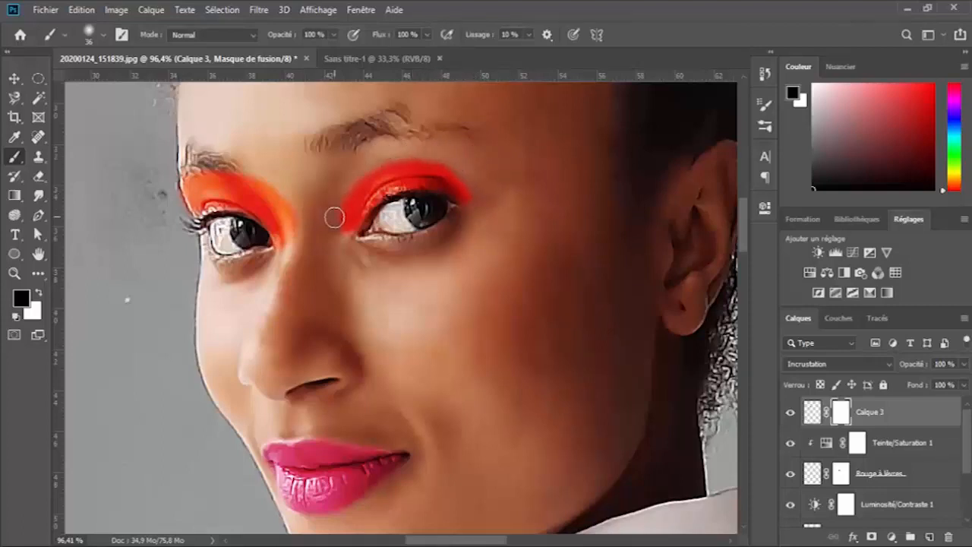
{"action": "left_click_drag", "start_coordinate": [335, 233], "coordinate": [342, 193]}
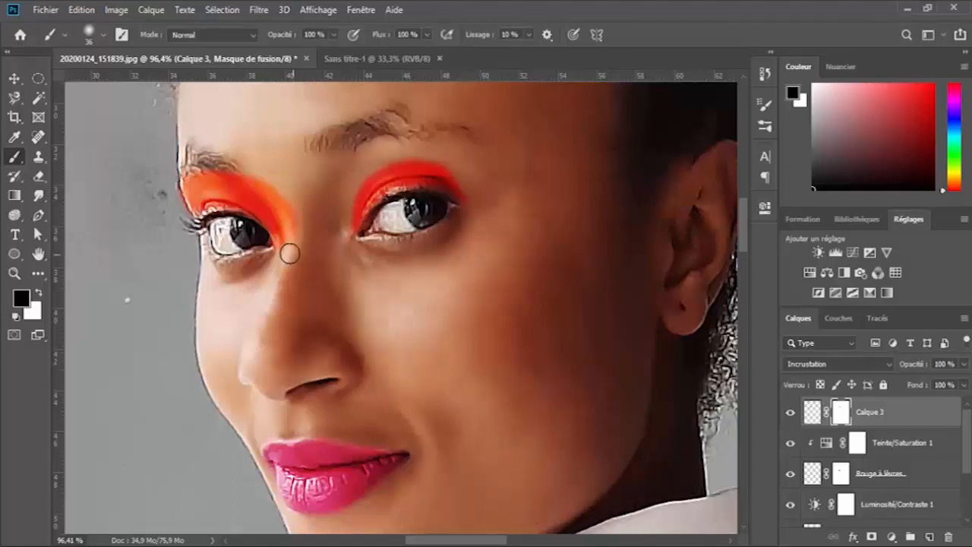
{"action": "mouse_move", "coordinate": [293, 233]}
{"action": "left_mouse_down"}
{"action": "mouse_move", "coordinate": [267, 183]}
{"action": "mouse_move", "coordinate": [274, 188]}
{"action": "mouse_move", "coordinate": [233, 166]}
{"action": "mouse_move", "coordinate": [181, 177]}
{"action": "mouse_move", "coordinate": [218, 165]}
{"action": "mouse_move", "coordinate": [176, 183]}
{"action": "mouse_move", "coordinate": [178, 198]}
{"action": "mouse_move", "coordinate": [193, 172]}
{"action": "mouse_move", "coordinate": [219, 161]}
{"action": "mouse_move", "coordinate": [259, 175]}
{"action": "mouse_move", "coordinate": [280, 198]}
{"action": "mouse_move", "coordinate": [292, 244]}
{"action": "mouse_move", "coordinate": [281, 241]}
{"action": "mouse_move", "coordinate": [289, 221]}
{"action": "mouse_move", "coordinate": [281, 229]}
{"action": "mouse_move", "coordinate": [250, 179]}
{"action": "mouse_move", "coordinate": [260, 183]}
{"action": "mouse_move", "coordinate": [197, 178]}
{"action": "mouse_move", "coordinate": [164, 213]}
{"action": "mouse_move", "coordinate": [175, 188]}
{"action": "mouse_move", "coordinate": [179, 238]}
{"action": "mouse_move", "coordinate": [220, 223]}
{"action": "left_mouse_up"}
{"action": "left_click_drag", "start_coordinate": [272, 242], "coordinate": [295, 218]}
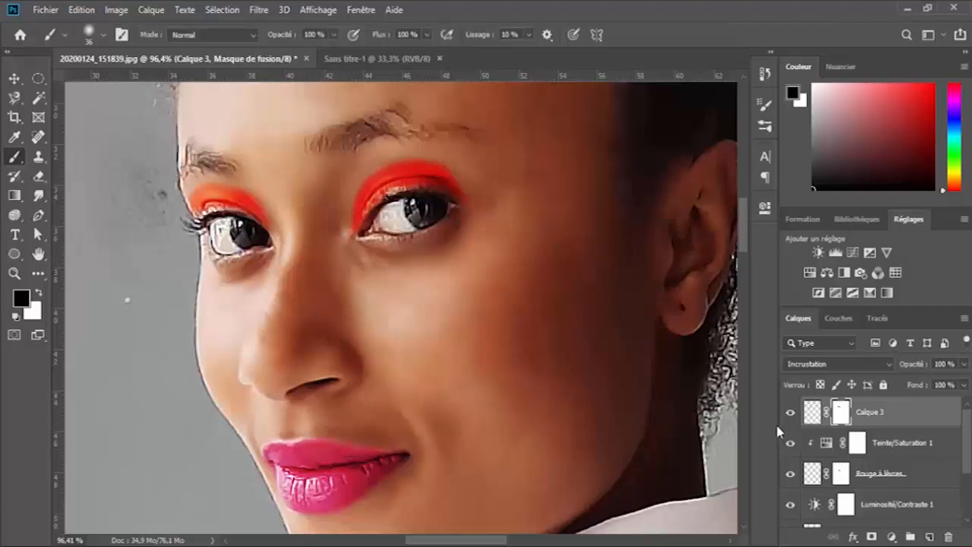
Duplicate the Teinte/Saturation 1 adjustment above the eyeshadow layer Calque 3 and clip the copy to that layer.
{"action": "left_click", "coordinate": [888, 446]}
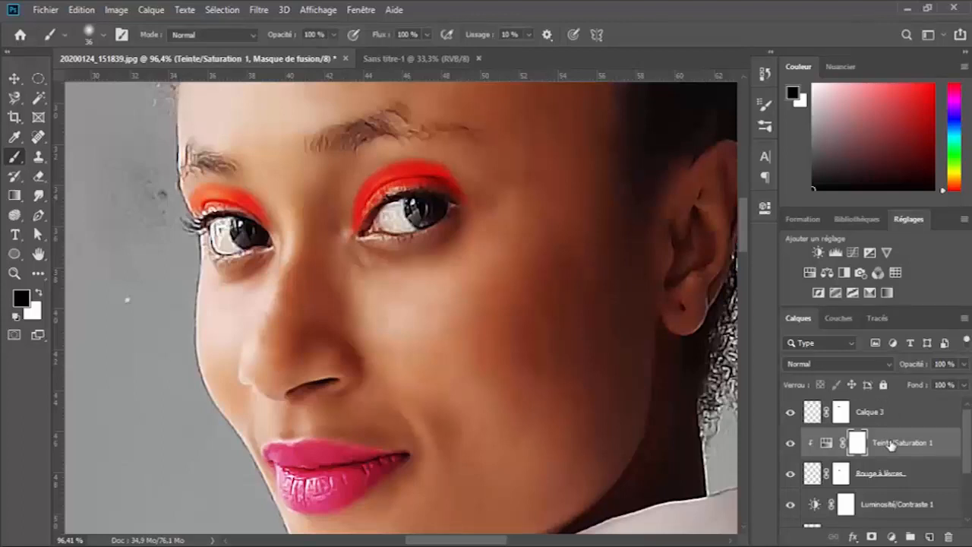
{"action": "key", "text": "ctrl+j"}
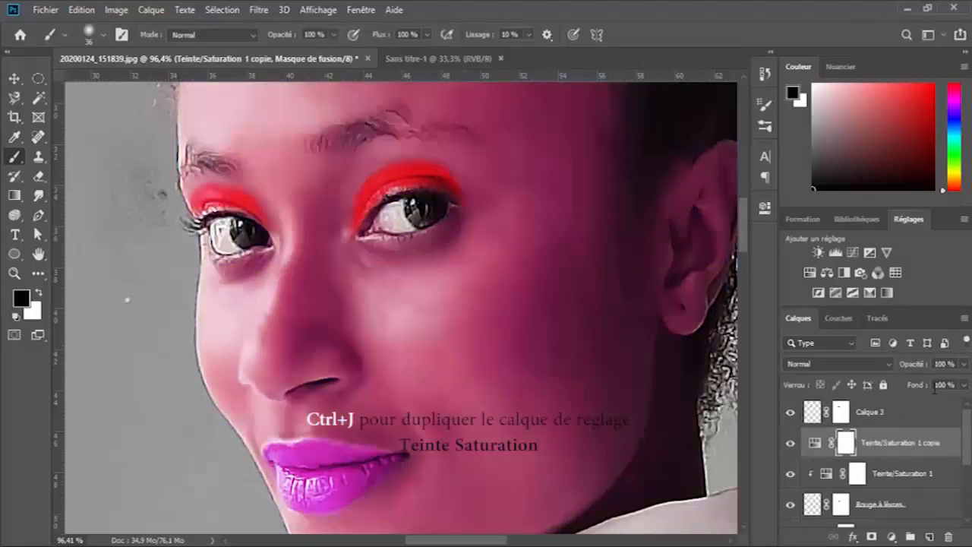
{"action": "left_click_drag", "start_coordinate": [887, 449], "coordinate": [891, 403]}
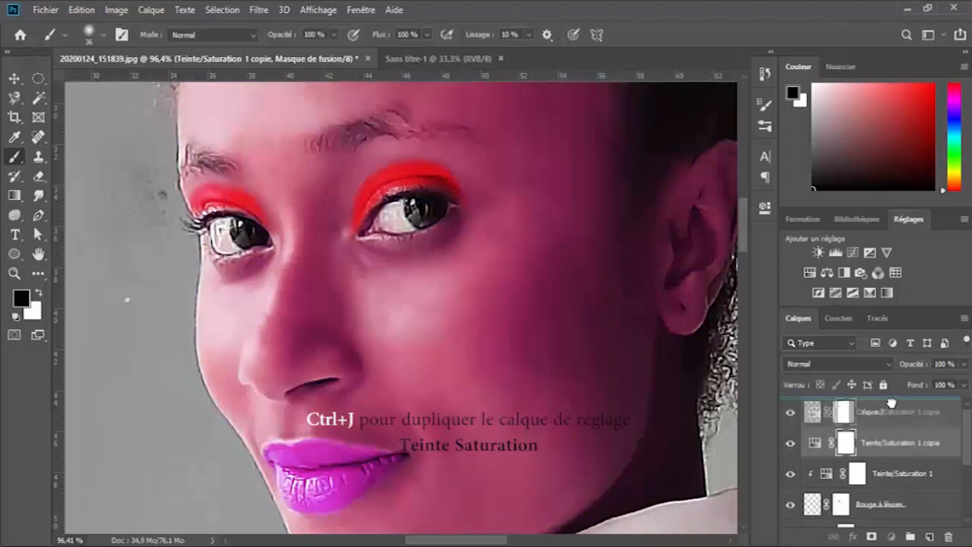
{"action": "left_click_drag", "start_coordinate": [862, 399], "coordinate": [894, 409]}
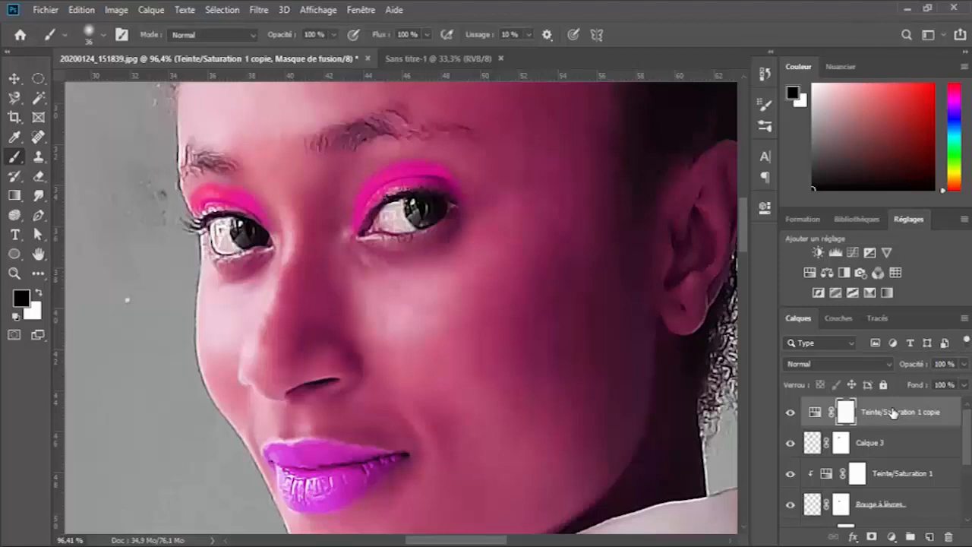
{"action": "double_click", "coordinate": [815, 412]}
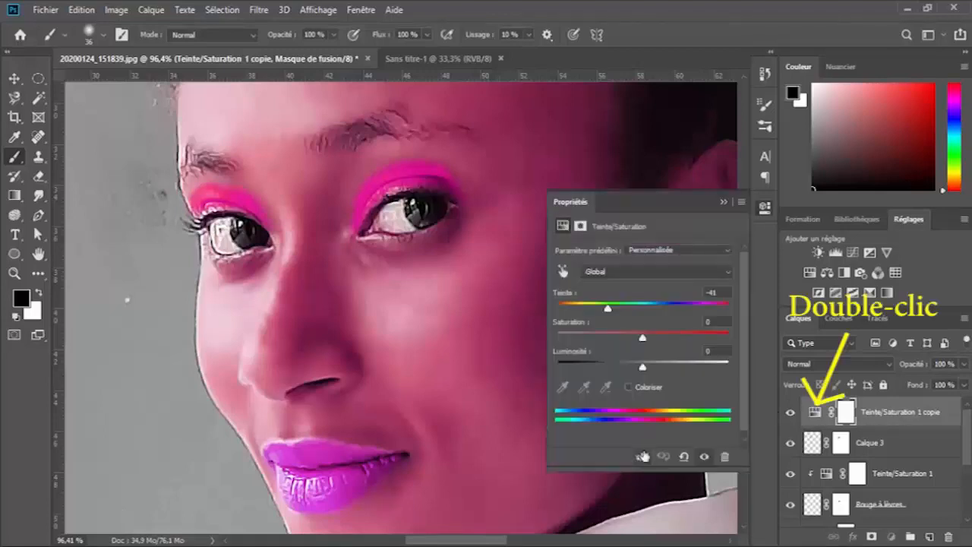
{"action": "left_click", "coordinate": [642, 458]}
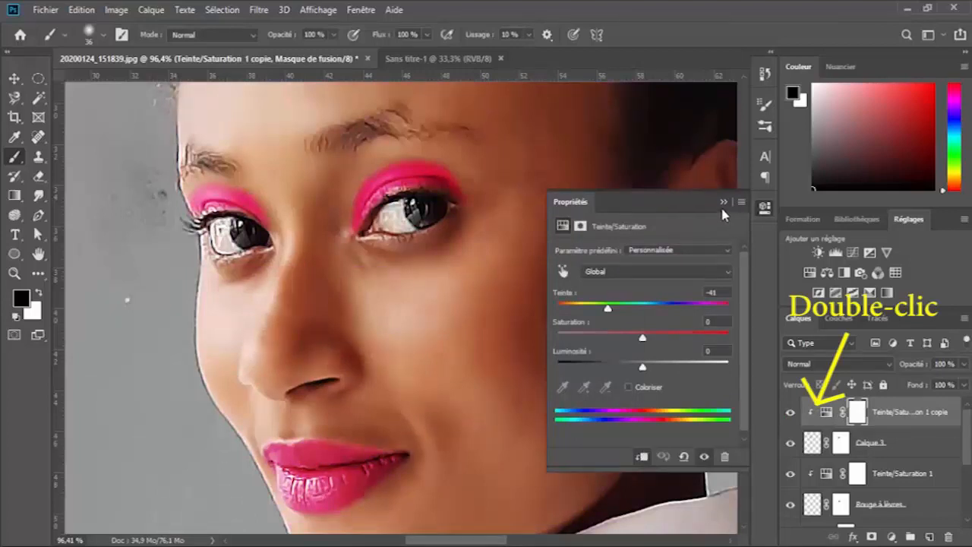
{"action": "left_click", "coordinate": [724, 202]}
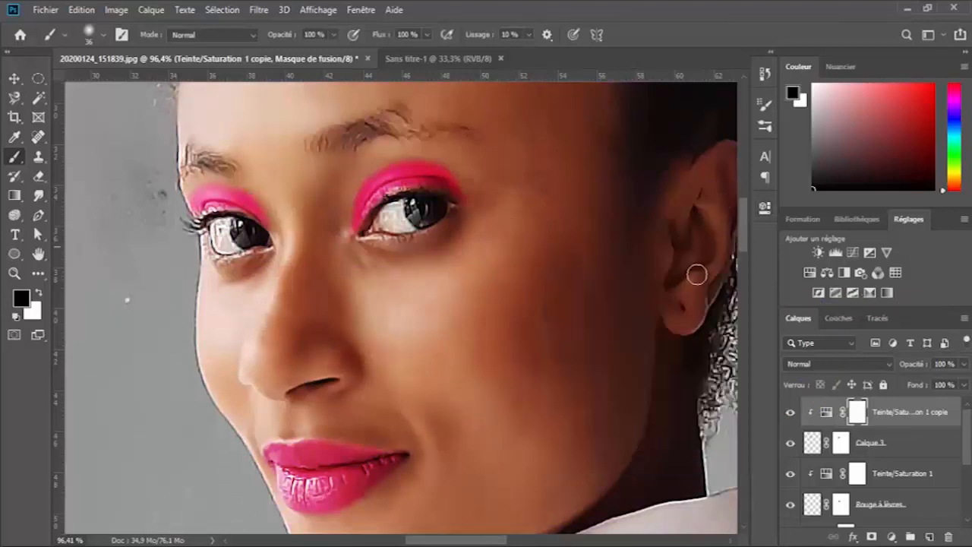
Rename the eyeshadow layer Calque 3 as "FAP" and reduce its opacity to 42%.
{"action": "left_click", "coordinate": [898, 449]}
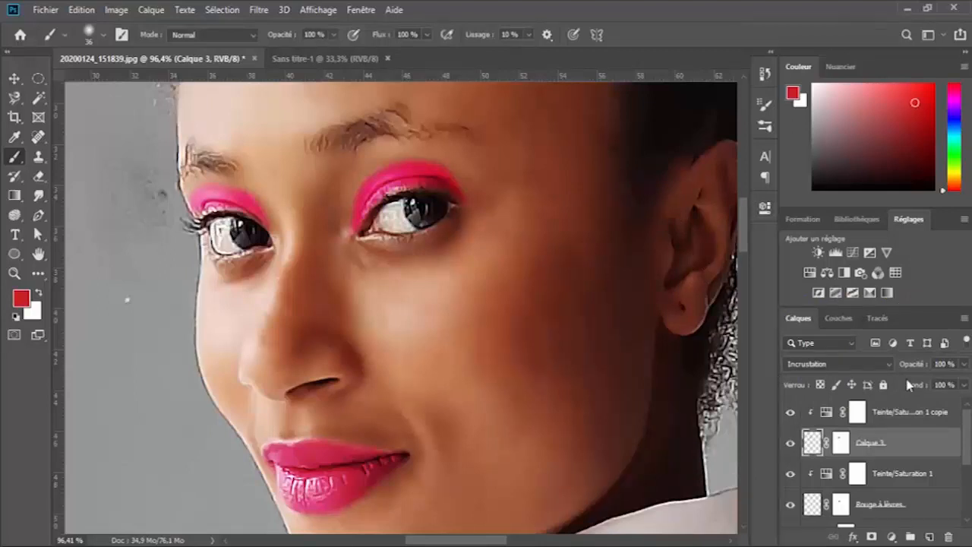
{"action": "double_click", "coordinate": [872, 443]}
{"action": "type", "text": "FAP"}
{"action": "key", "text": "Return"}
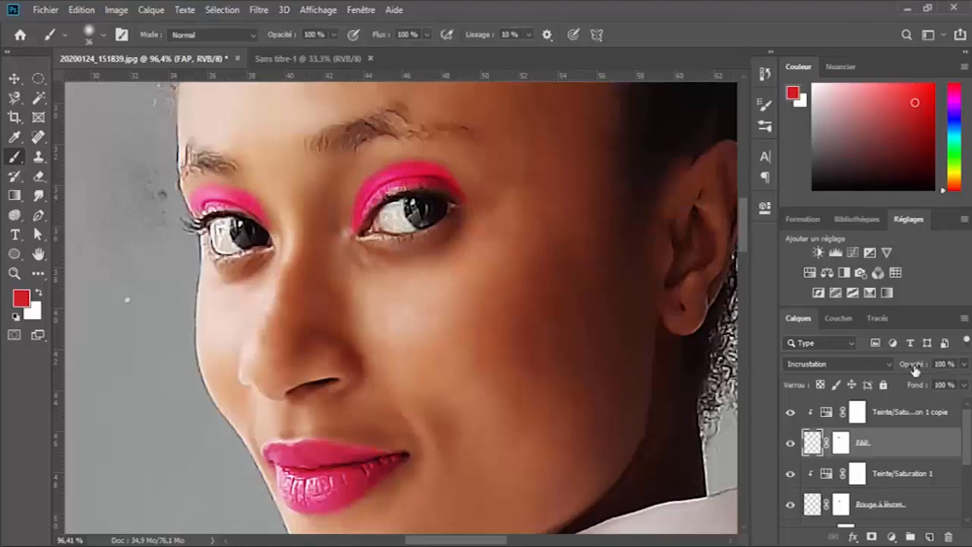
{"action": "left_click_drag", "start_coordinate": [915, 368], "coordinate": [874, 373]}
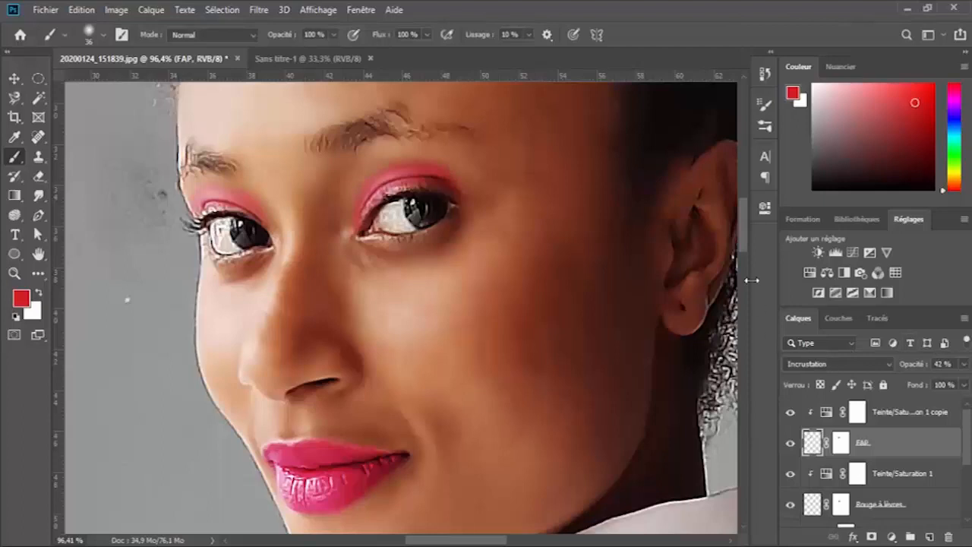
Examine the lipstick, eyeshadow and skin retouching up close and across the whole portrait at 25% zoom.
{"action": "left_click_drag", "start_coordinate": [487, 296], "coordinate": [494, 260]}
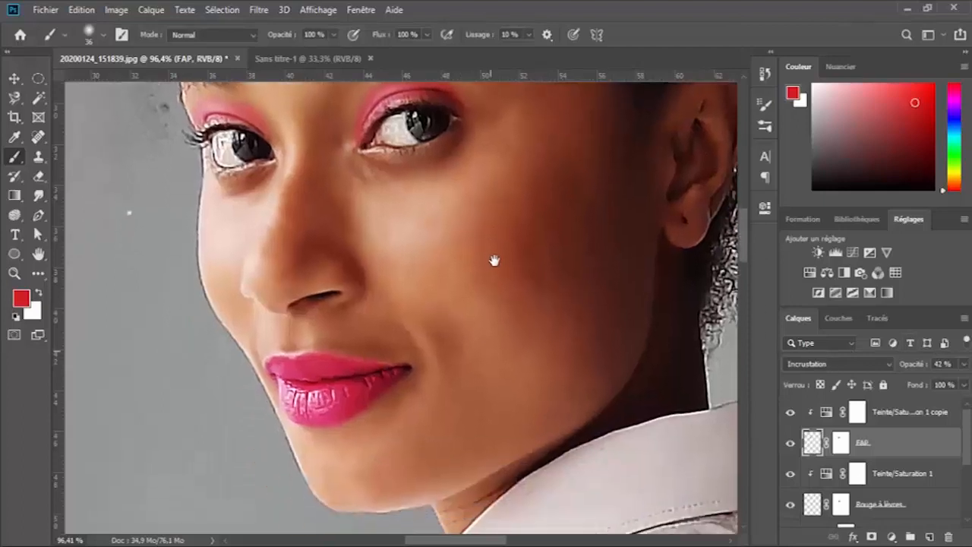
{"action": "key", "text": "ctrl+minus"}
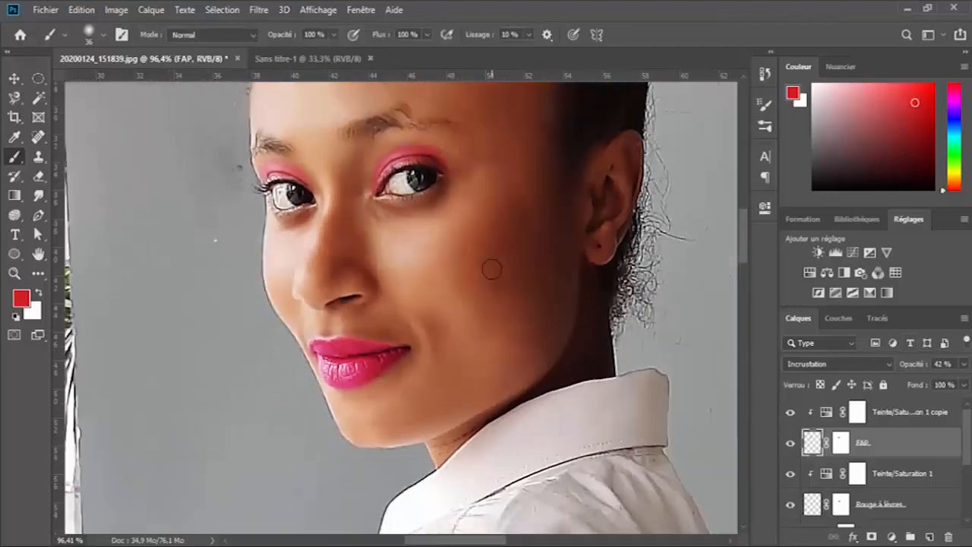
{"action": "key", "text": "ctrl+minus"}
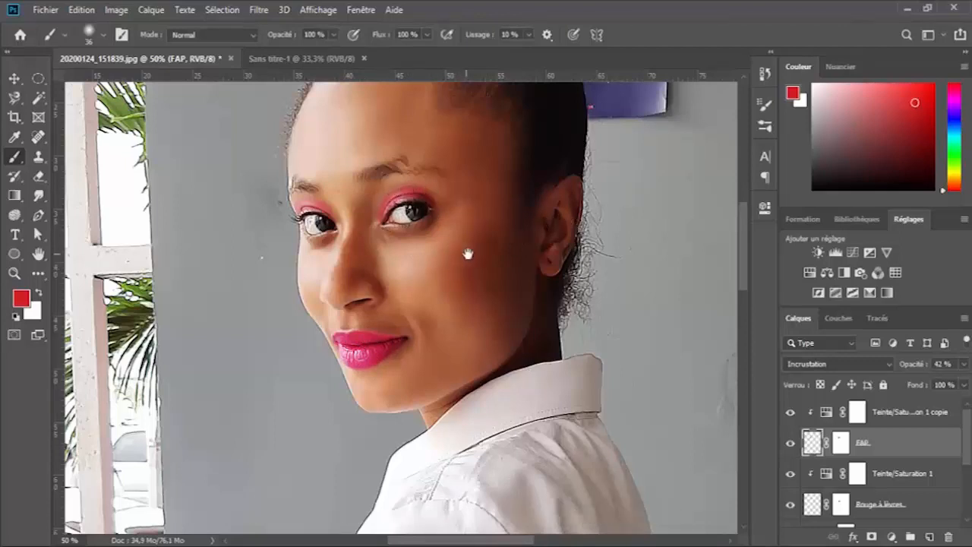
{"action": "scroll", "coordinate": [464, 262], "scroll_direction": "up", "scroll_amount": 3}
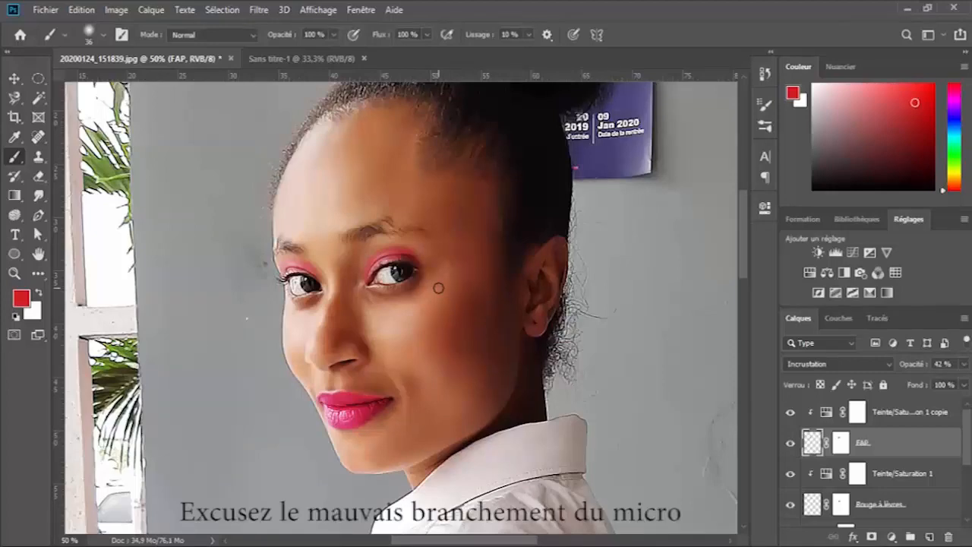
{"action": "key", "text": "ctrl+minus"}
{"action": "key", "text": "ctrl+minus"}
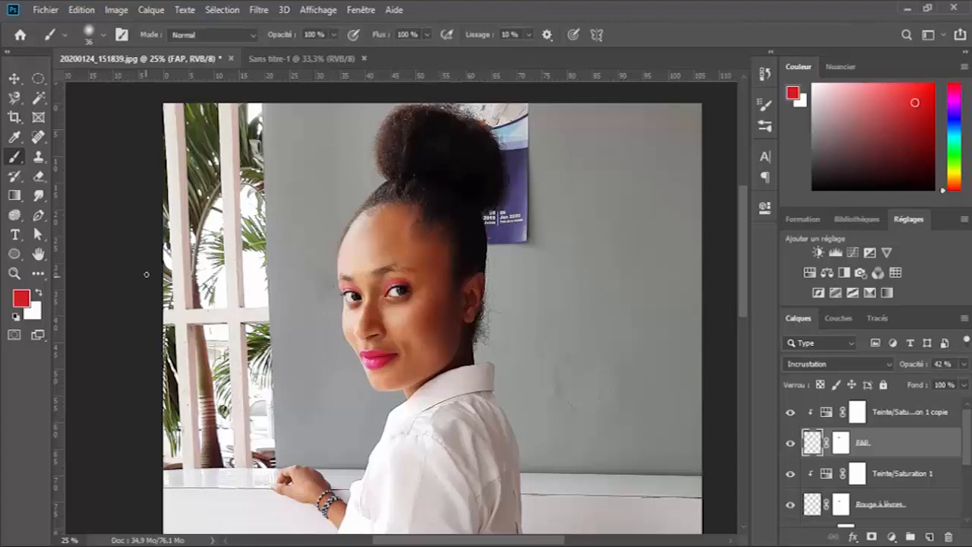
{"action": "left_click", "coordinate": [38, 254]}
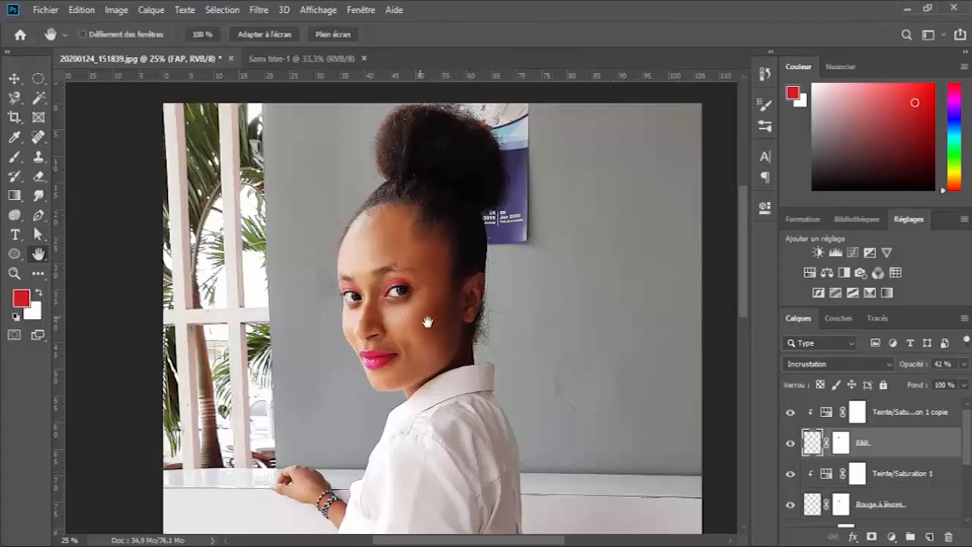
{"action": "left_click_drag", "start_coordinate": [419, 338], "coordinate": [410, 259]}
{"action": "scroll", "coordinate": [417, 282], "scroll_direction": "down", "scroll_amount": 2}
{"action": "scroll", "coordinate": [419, 286], "scroll_direction": "down", "scroll_amount": 2}
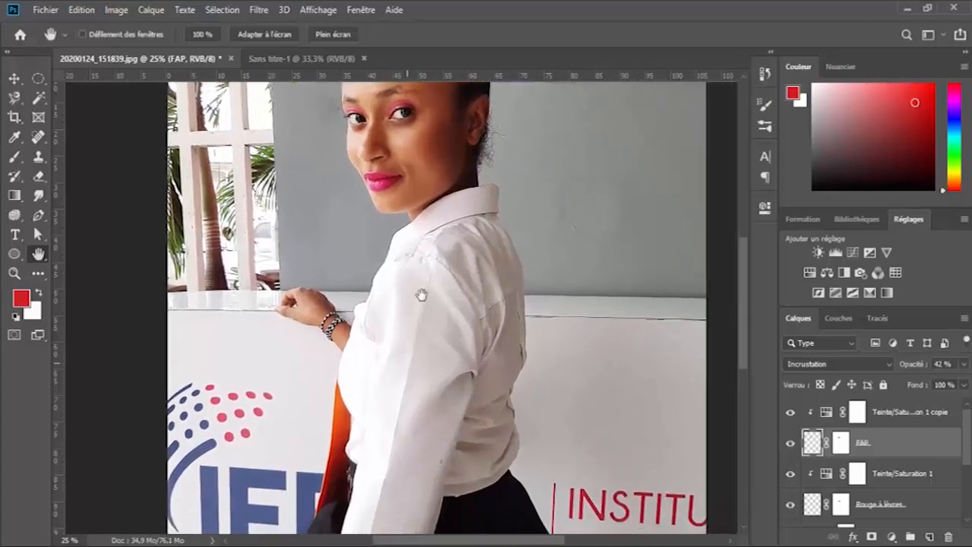
{"action": "left_click_drag", "start_coordinate": [408, 366], "coordinate": [417, 279]}
{"action": "left_click_drag", "start_coordinate": [414, 341], "coordinate": [405, 466]}
{"action": "left_click_drag", "start_coordinate": [417, 286], "coordinate": [413, 349]}
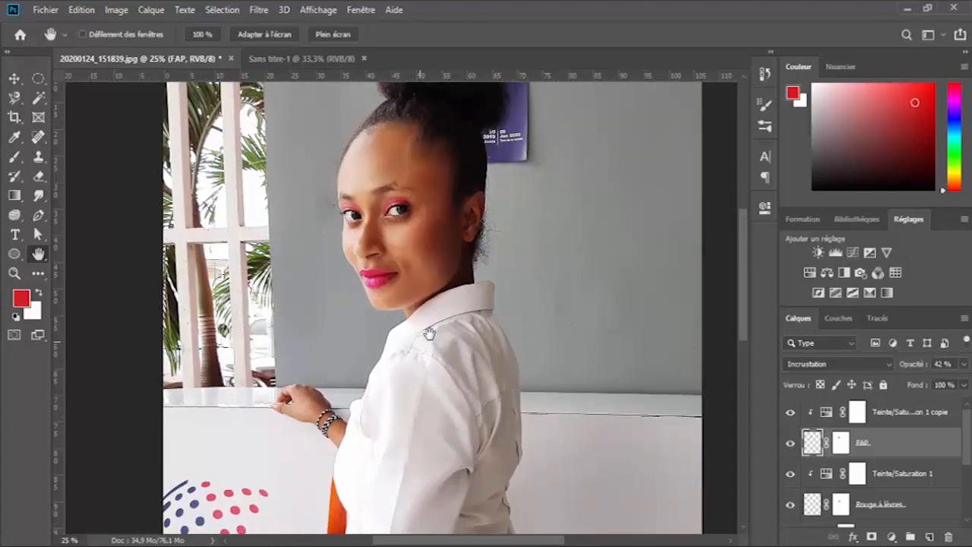
{"action": "left_click_drag", "start_coordinate": [420, 314], "coordinate": [392, 375]}
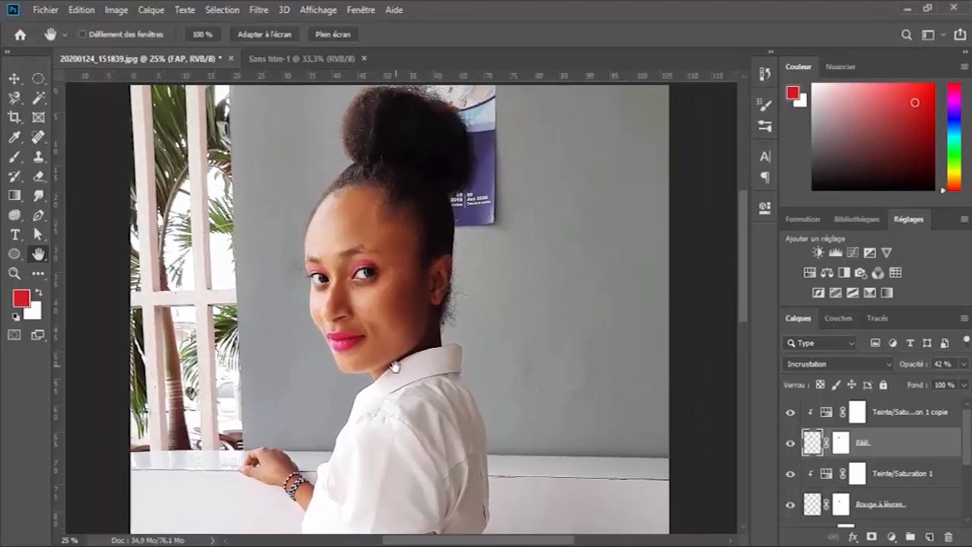